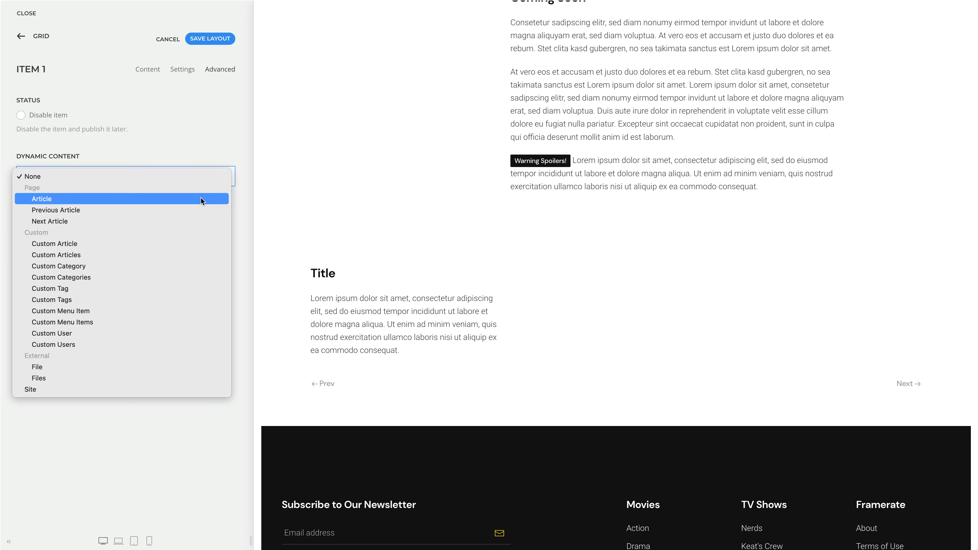
Step: Set the grid item's dynamic content source to Article and its multiple items source to Related Articles
left_click(200, 200)
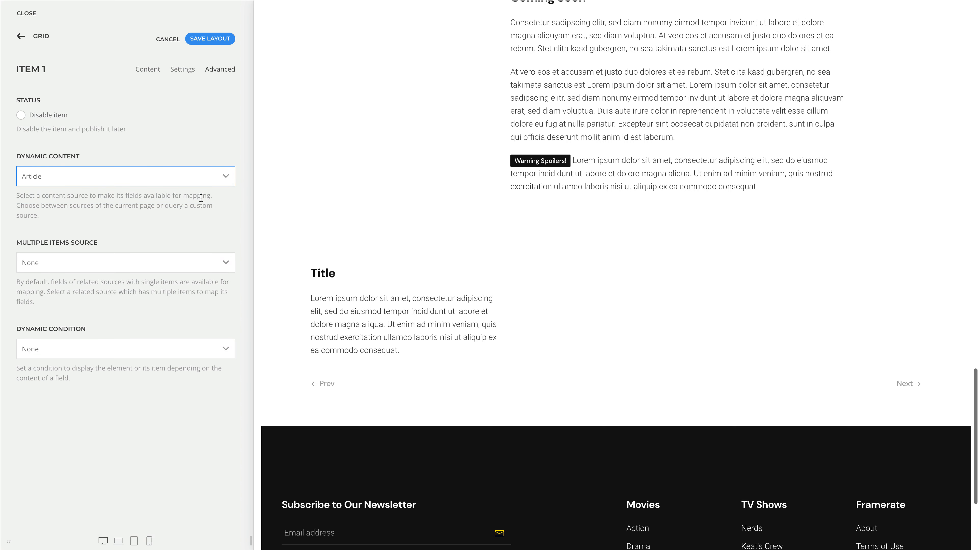
left_click(199, 261)
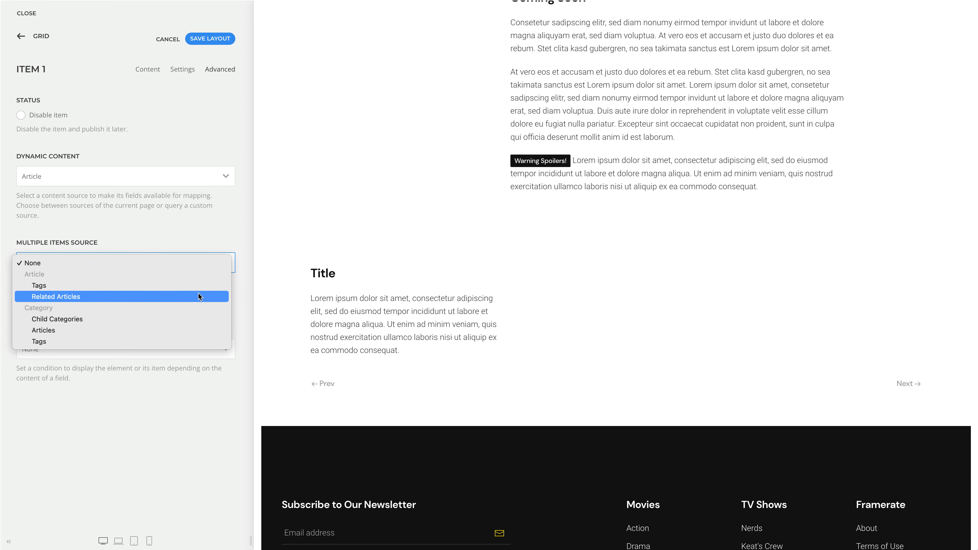
left_click(198, 297)
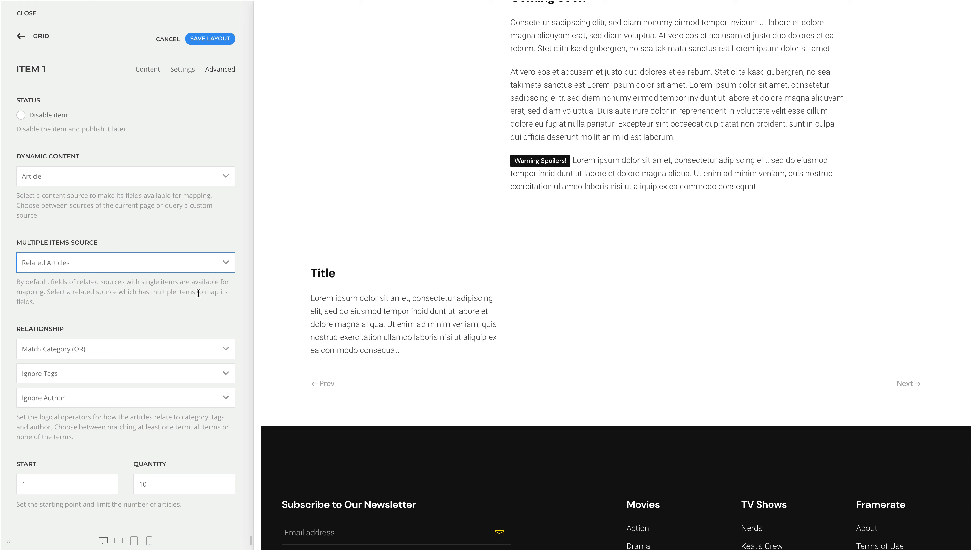
Step: Review the category and tag matching options and set the author relationship to Match Author (OR)
left_click(199, 349)
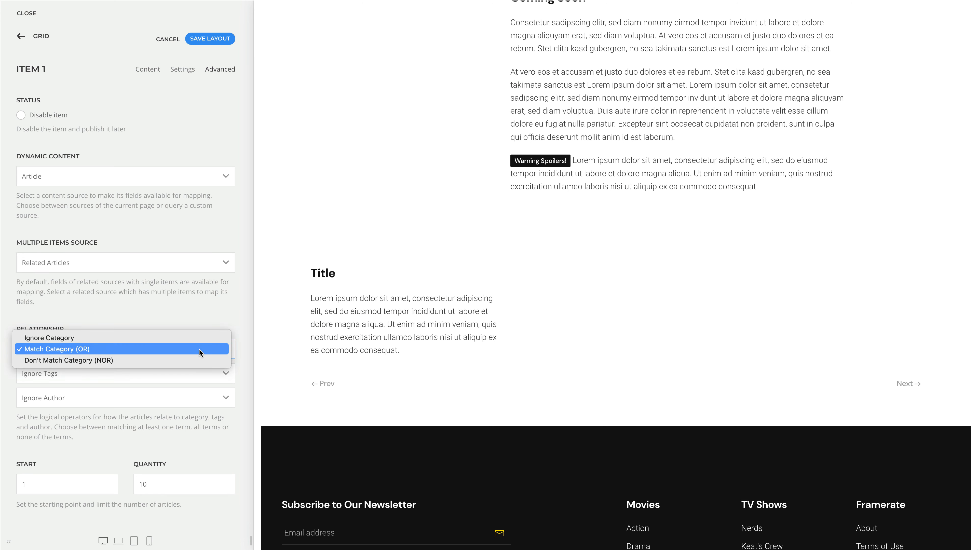
left_click(244, 351)
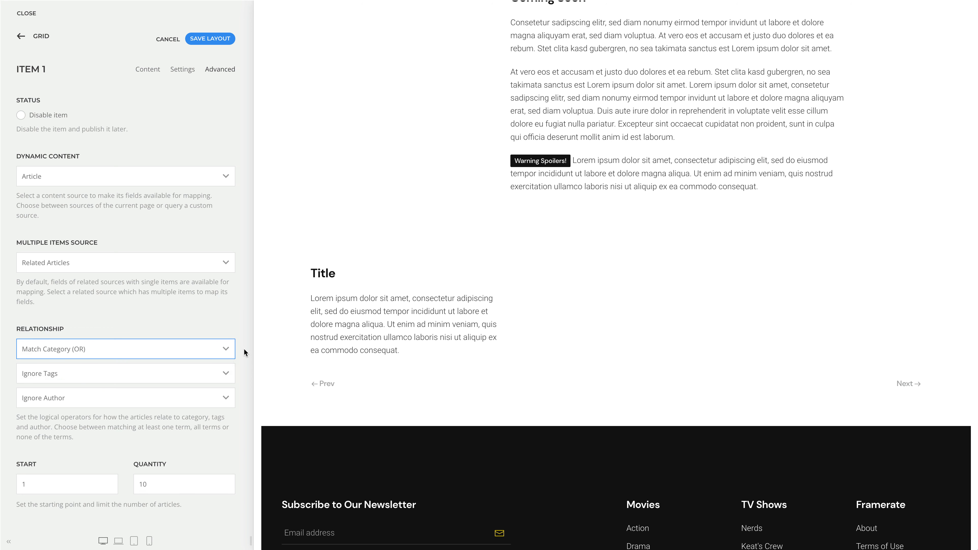
left_click(188, 373)
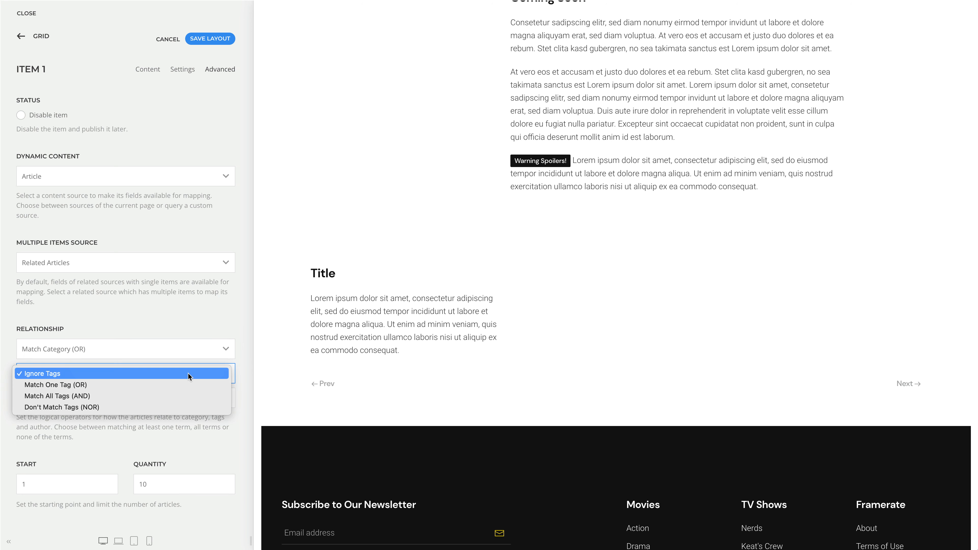
left_click(243, 371)
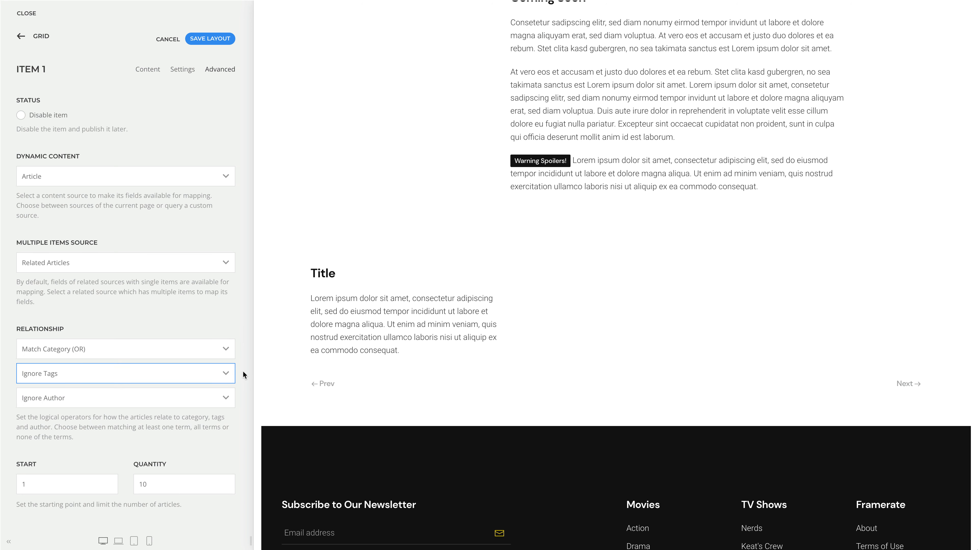
left_click(171, 397)
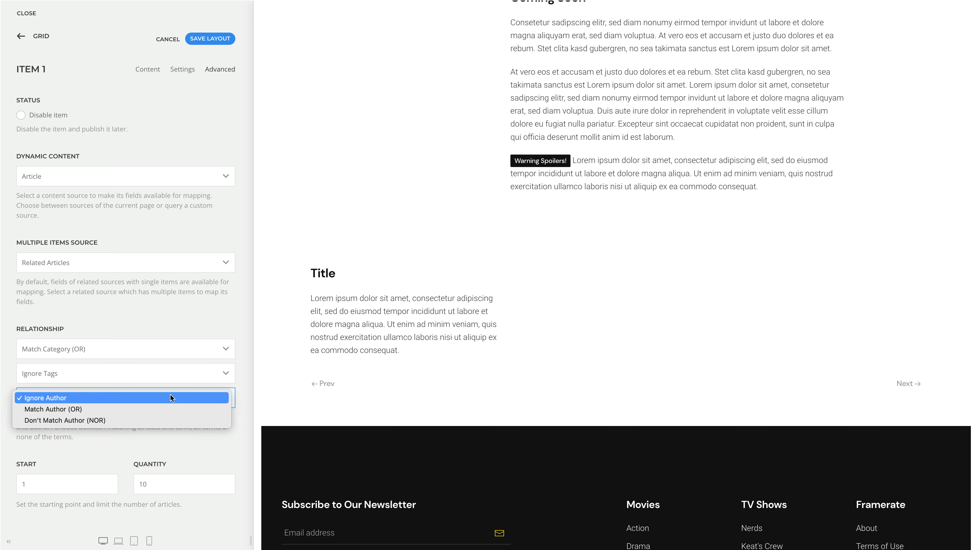
left_click(167, 408)
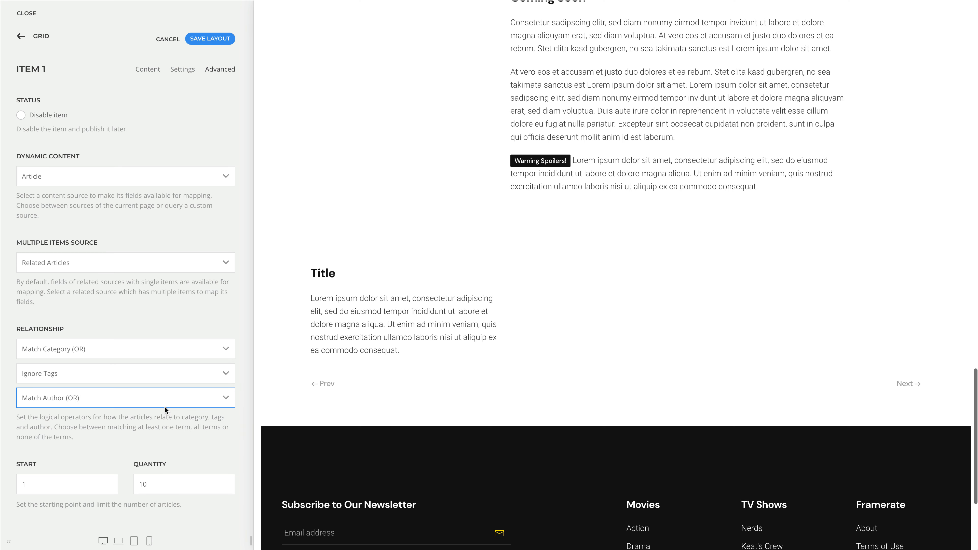
Step: Limit the quantity of related articles to 3
left_click(162, 484)
key("BackSpace")
key("BackSpace")
type("3")
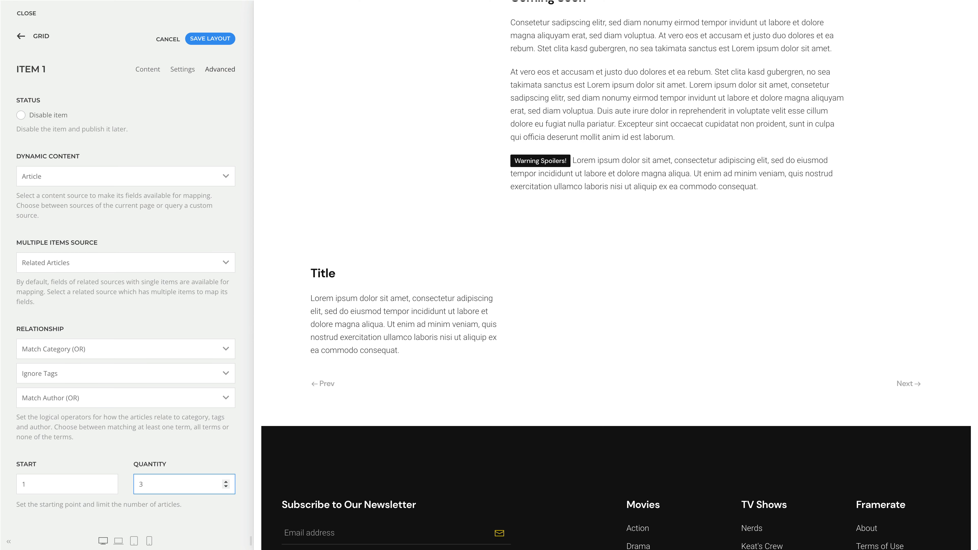
Step: Map the grid item's title to the article Title field and its image to the article Intro Image field
left_click(148, 70)
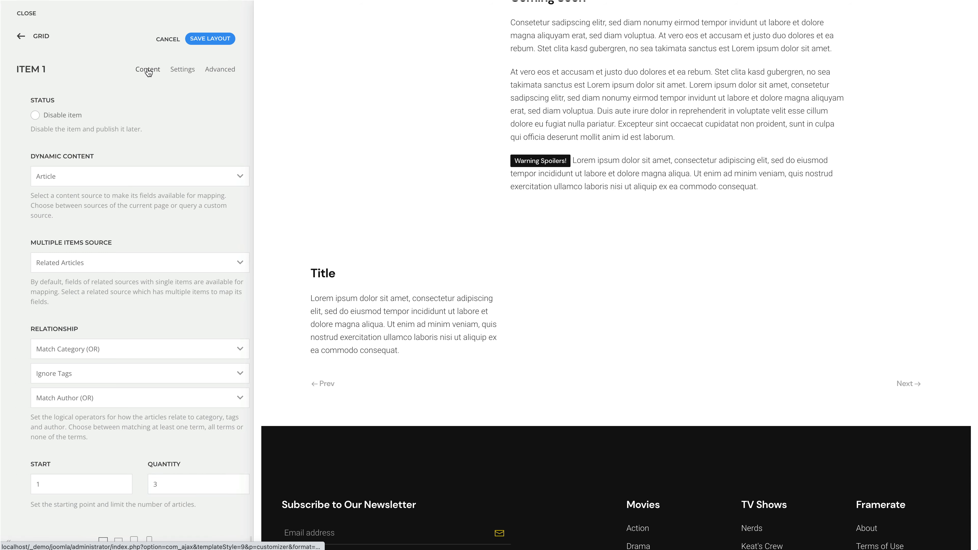
left_click(218, 104)
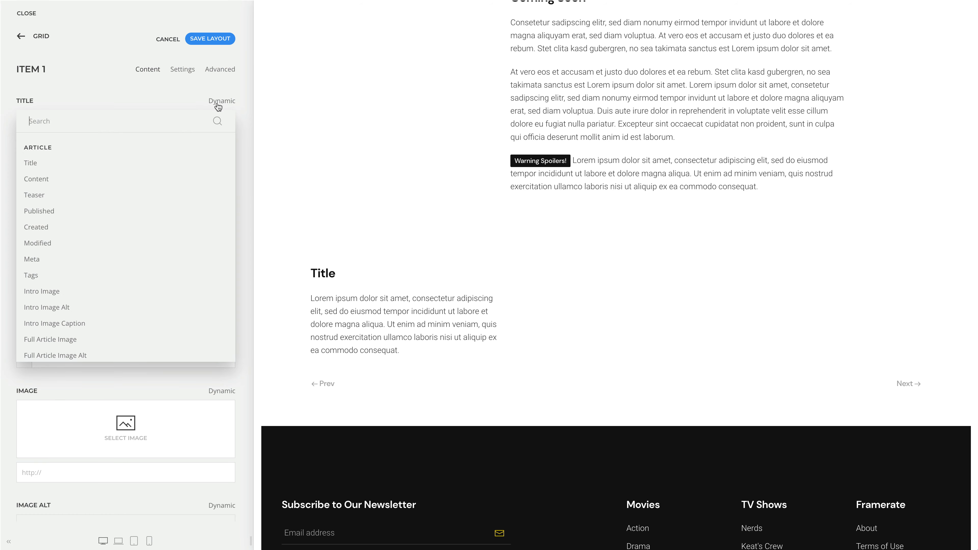
left_click(184, 162)
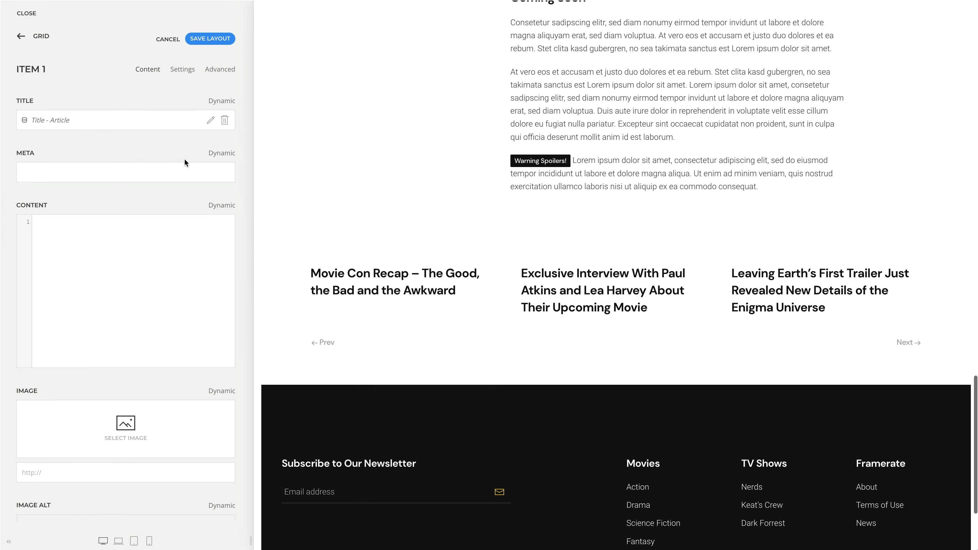
left_click(218, 398)
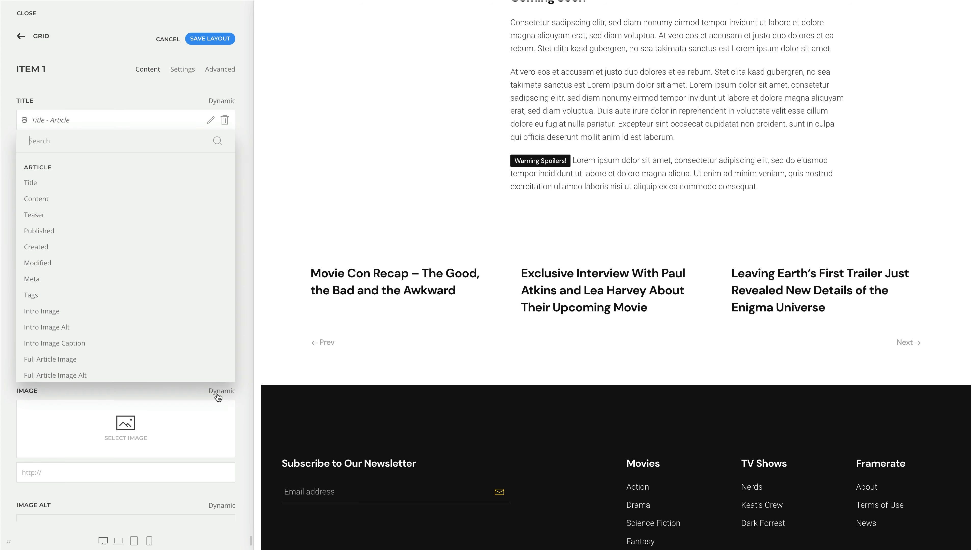
left_click(200, 317)
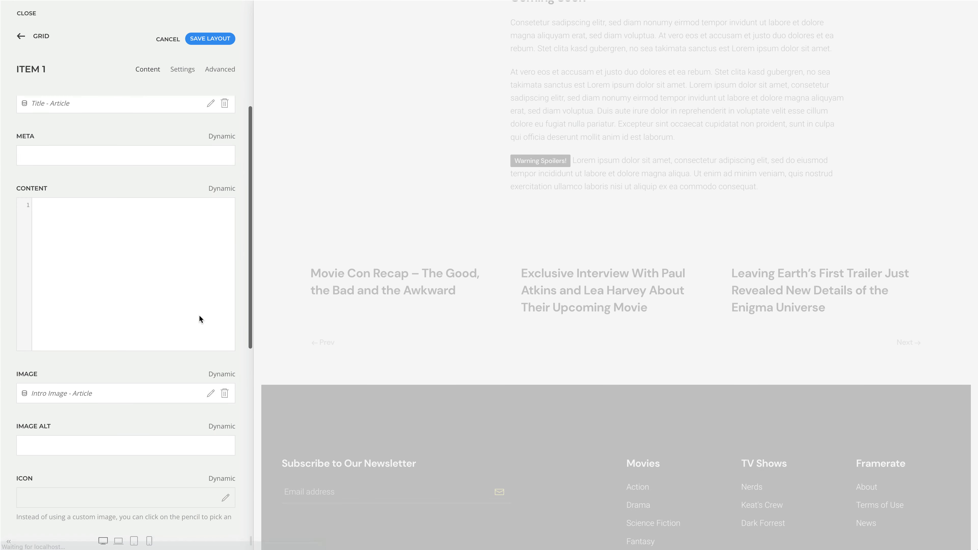
Step: Map the grid item's link to the article Link field and save the layout
scroll(200, 318, "down", 6)
left_click(213, 351)
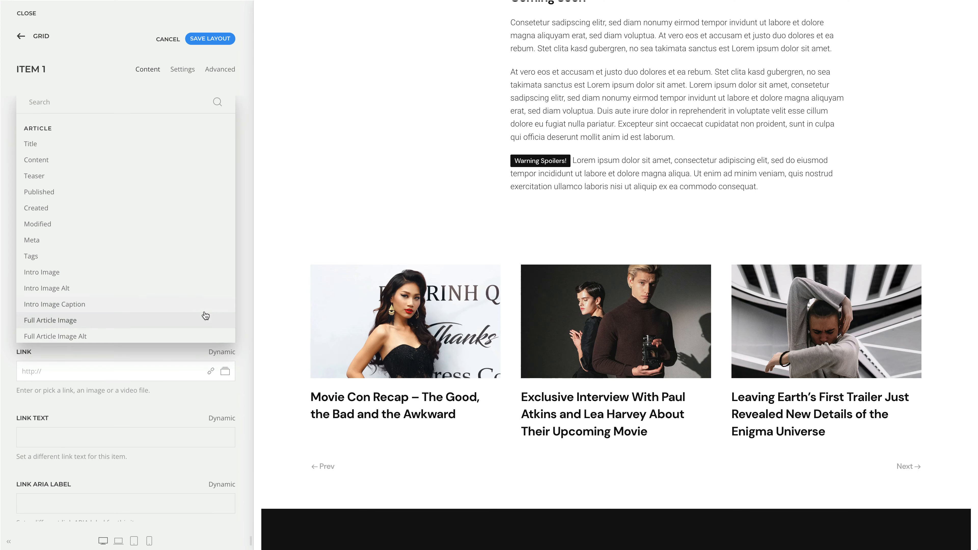
scroll(202, 314, "down", 3)
left_click(202, 307)
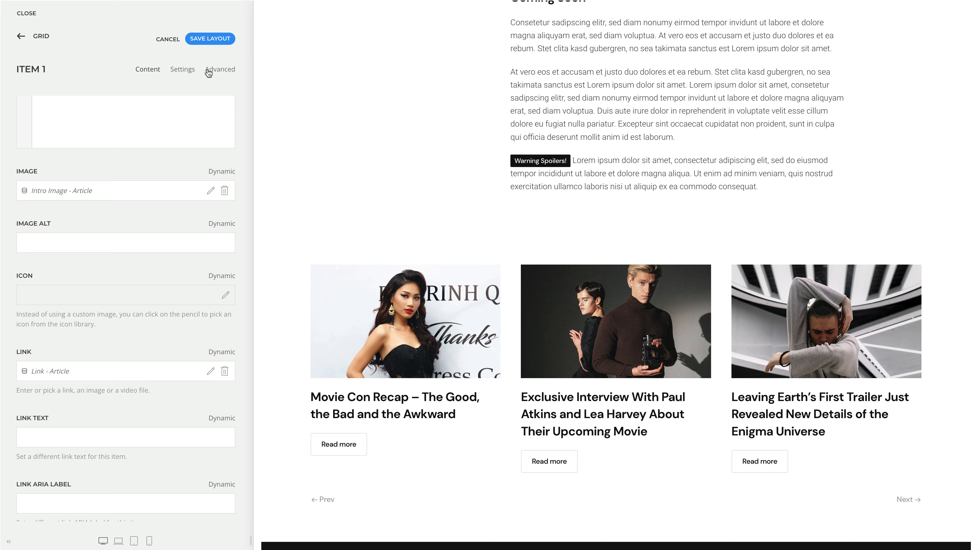
left_click(209, 40)
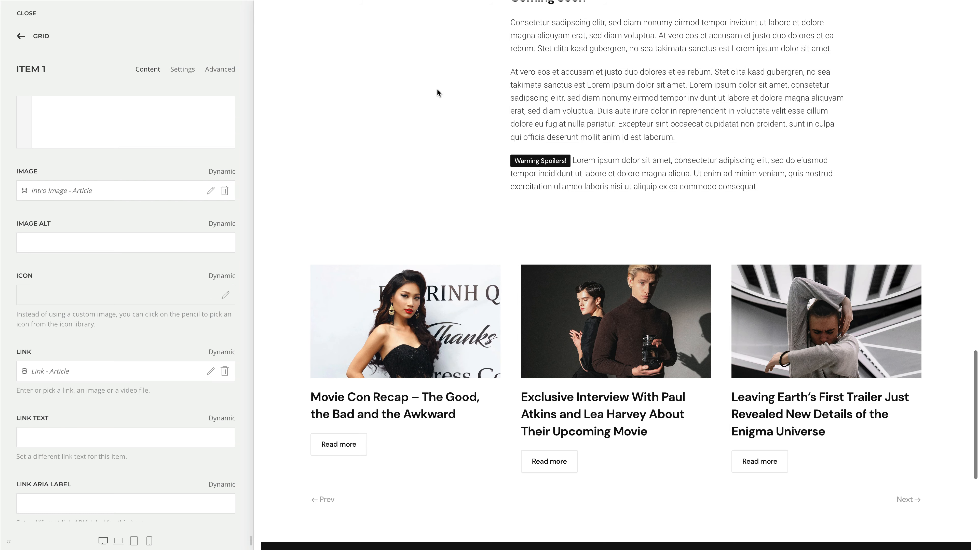
Step: Open the site's News page in the preview
scroll(439, 91, "up", 10)
scroll(444, 91, "up", 10)
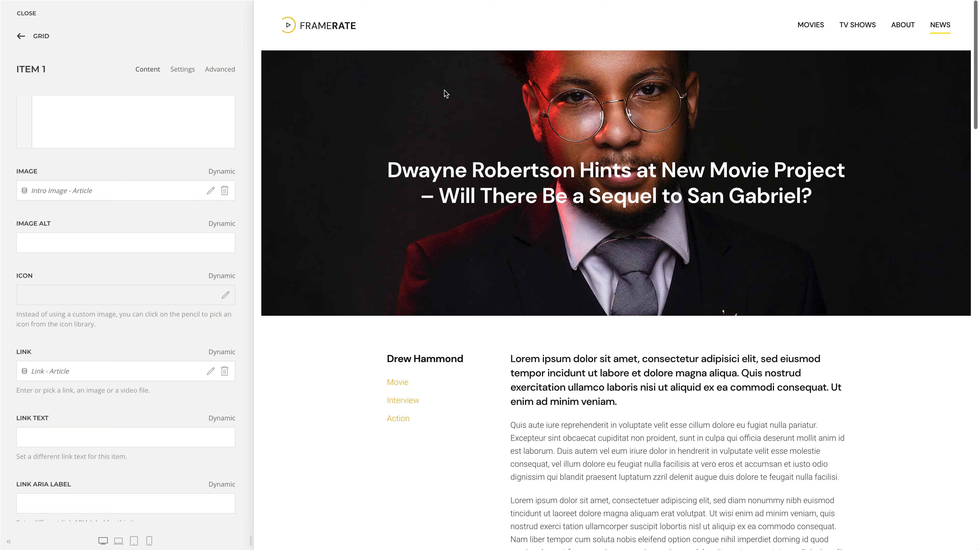
left_click(937, 37)
Step: Examine the parent category fields available for mapping to the News headline's content
left_click(306, 95)
left_click(222, 101)
scroll(186, 239, "down", 10)
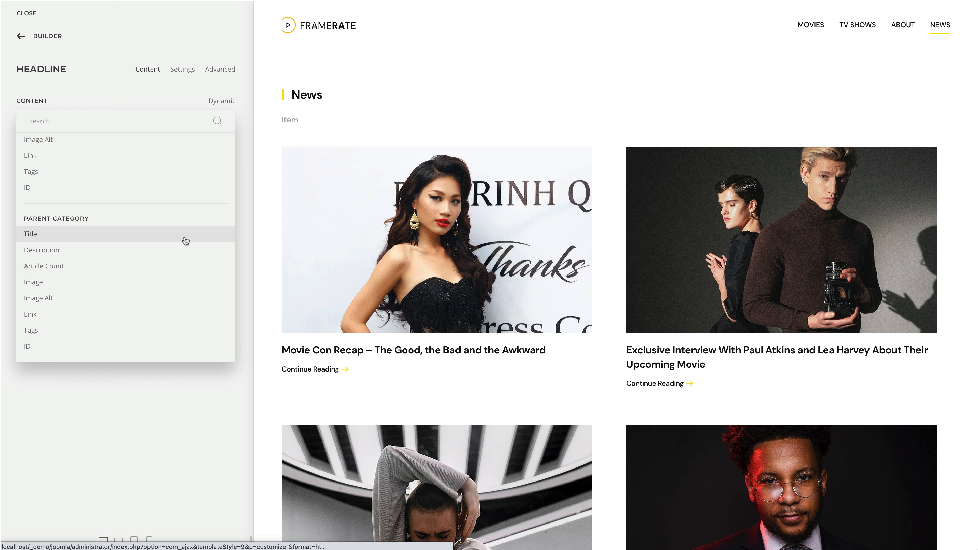
left_click(185, 240)
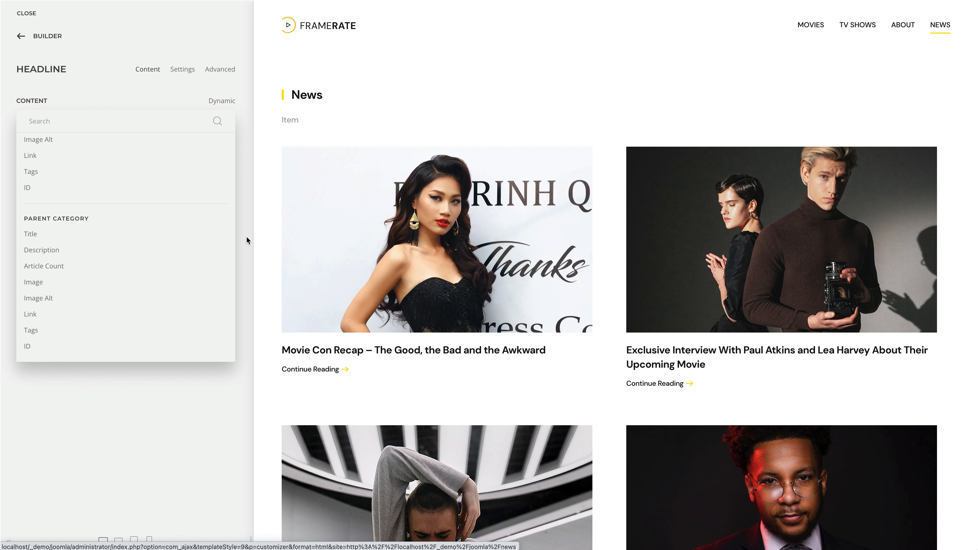
Step: Open the subnav item below the News headline and set its dynamic content source to Category
left_click(290, 120)
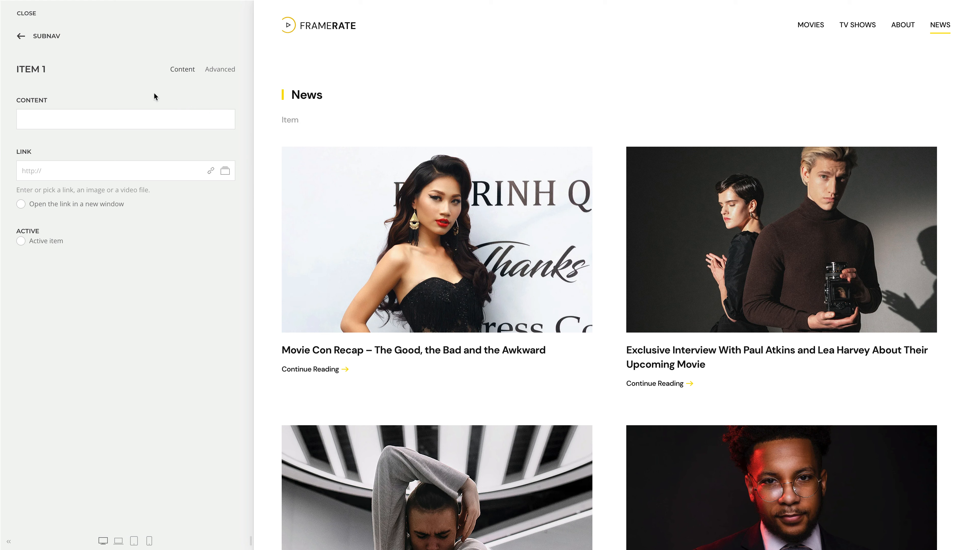
left_click(212, 73)
left_click(186, 175)
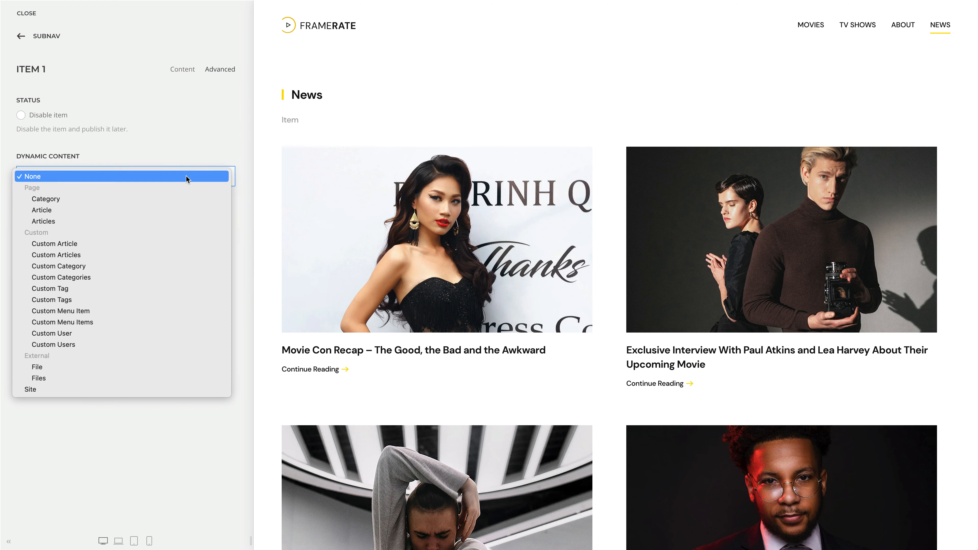
left_click(182, 194)
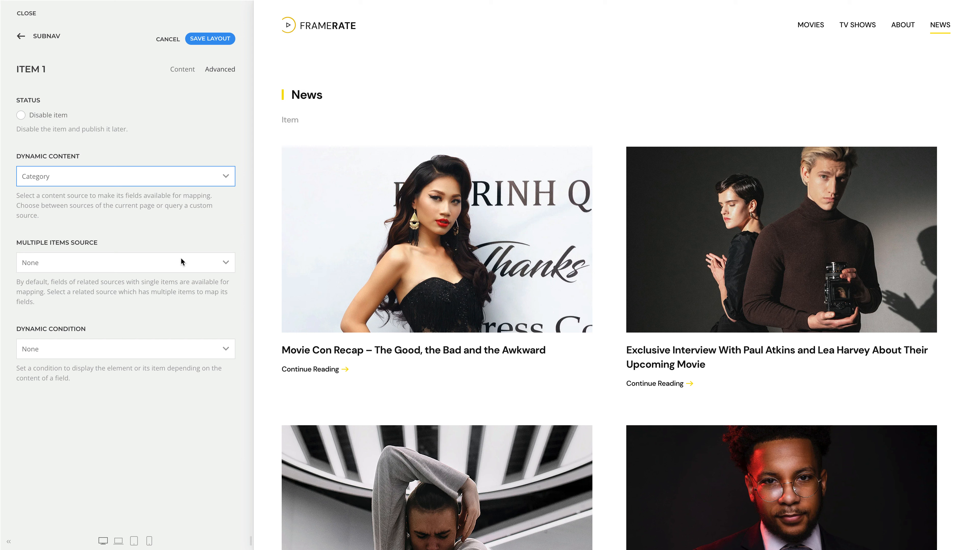
Step: Try Articles and Child Categories of the category as the subnav item's multiple items source
left_click(182, 262)
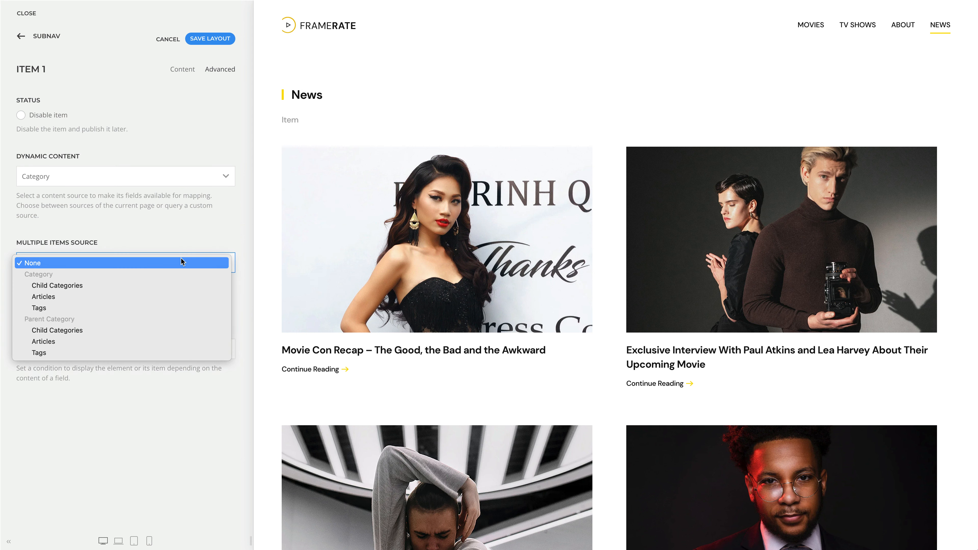
left_click(175, 297)
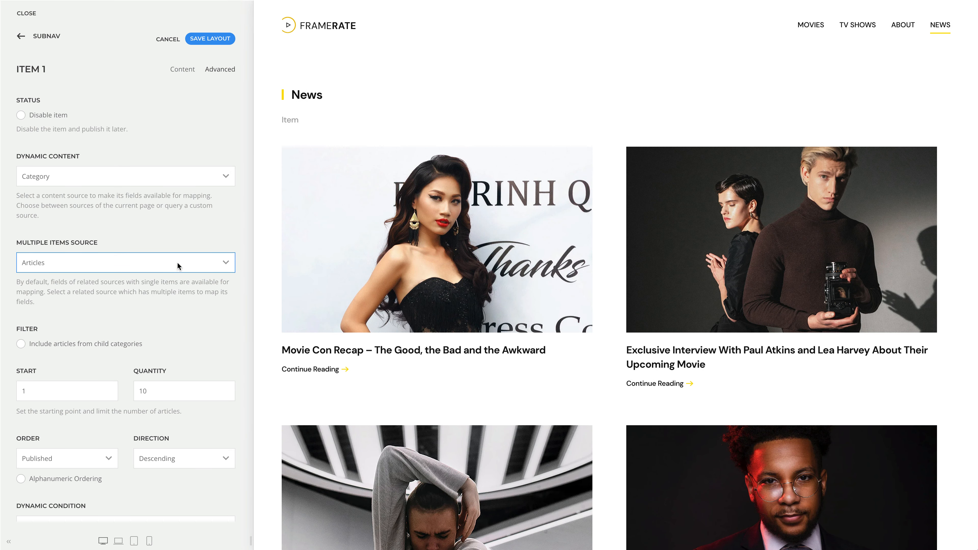
left_click(177, 262)
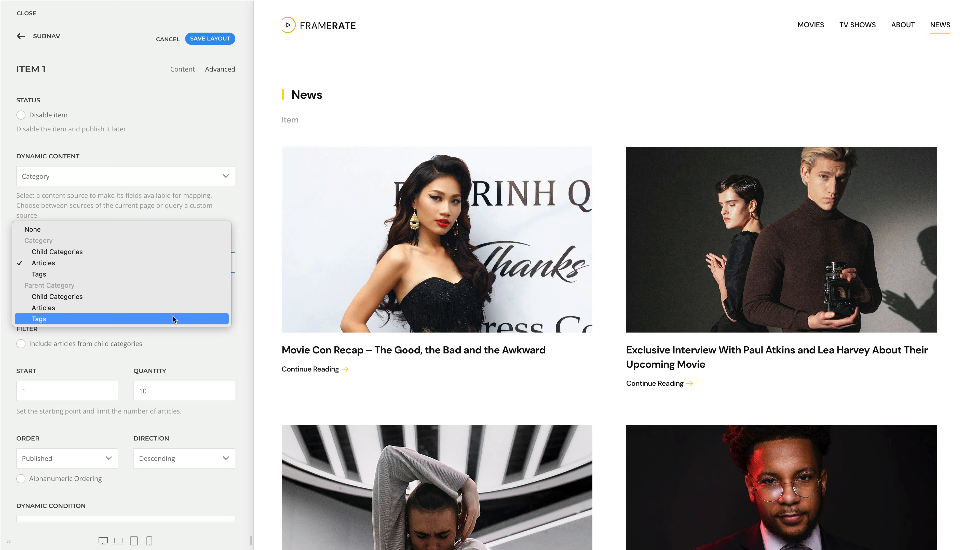
left_click(171, 251)
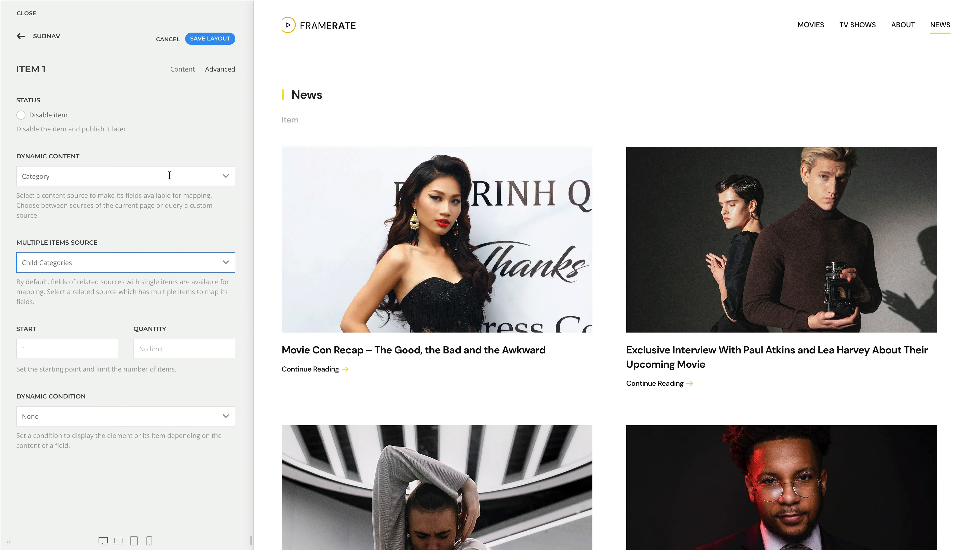
Step: Check the subnav item's content fields and switch its dynamic content source to Custom Tag
left_click(176, 73)
left_click(220, 69)
left_click(169, 176)
left_click(169, 262)
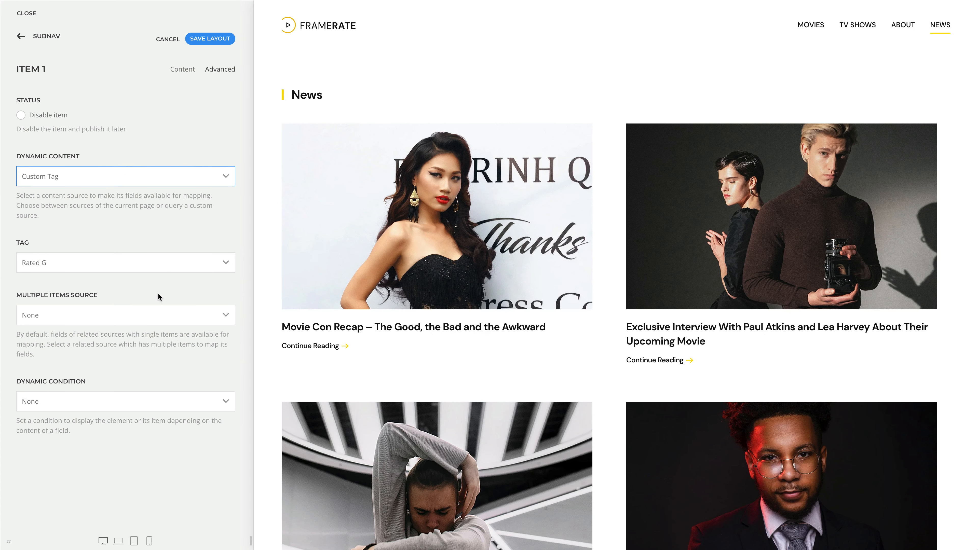
Step: Set the custom tag's multiple items source to Tagged Items and look through the available item types and filter settings
left_click(155, 309)
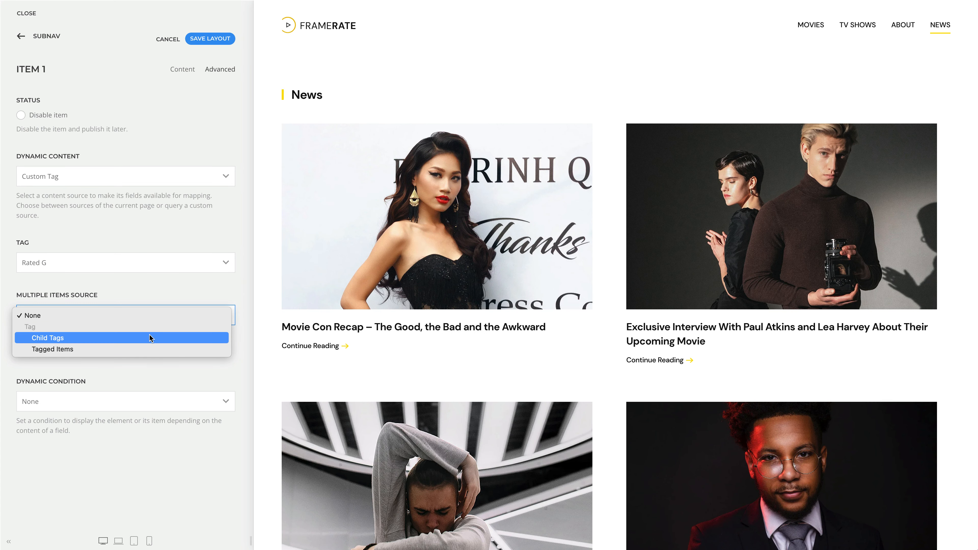
left_click(146, 348)
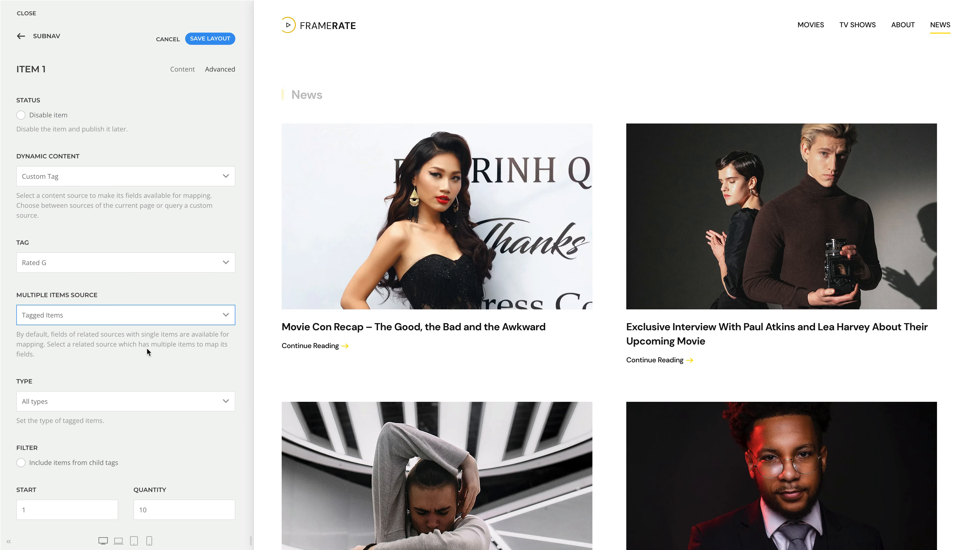
left_click(147, 401)
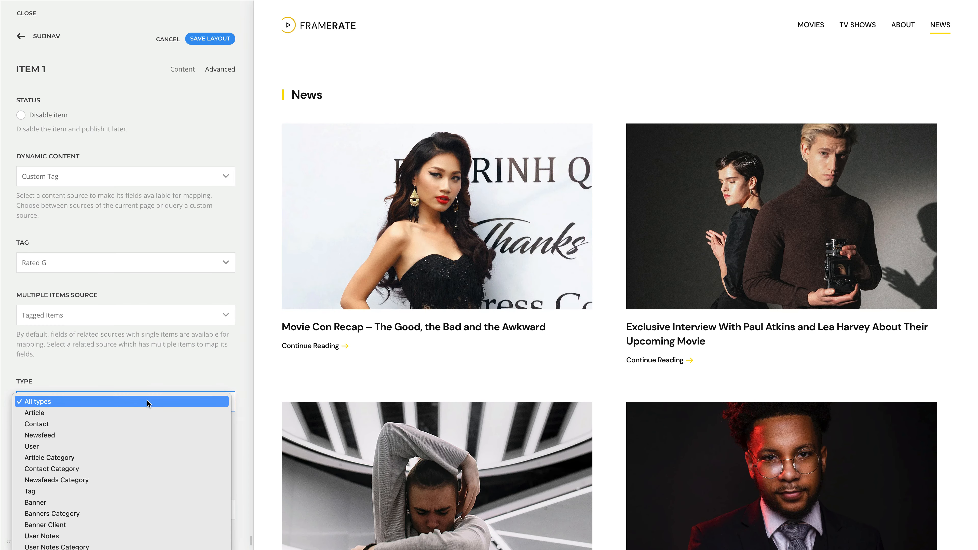
left_click(245, 400)
scroll(242, 401, "down", 2)
scroll(243, 402, "up", 2)
Step: Set the subnav item's dynamic content source to Custom Menu Item, check its multiple items sources and save the layout
left_click(134, 176)
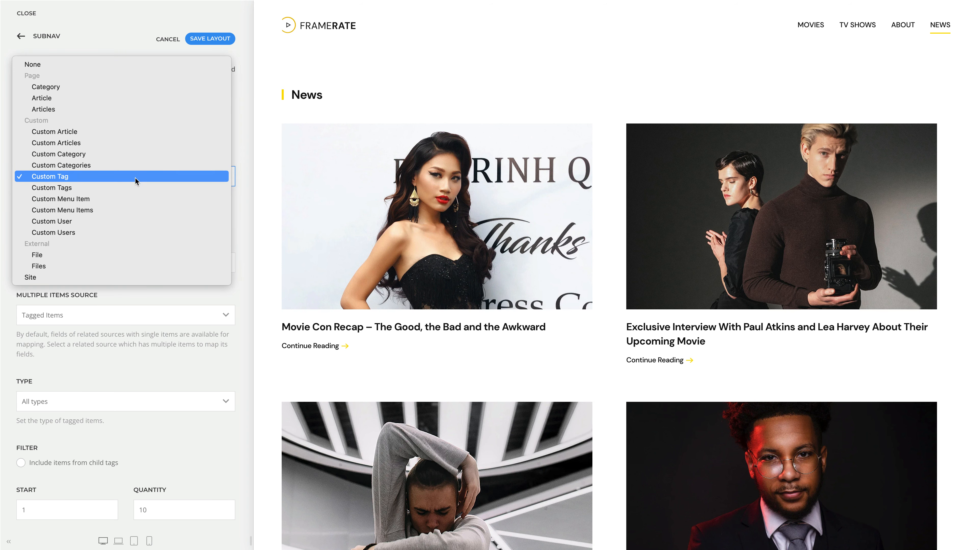
left_click(134, 200)
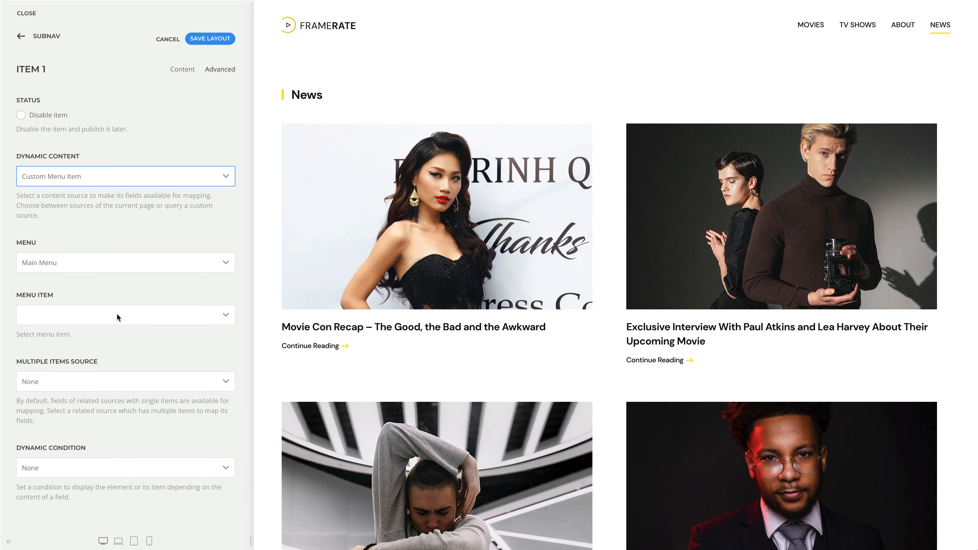
left_click(96, 381)
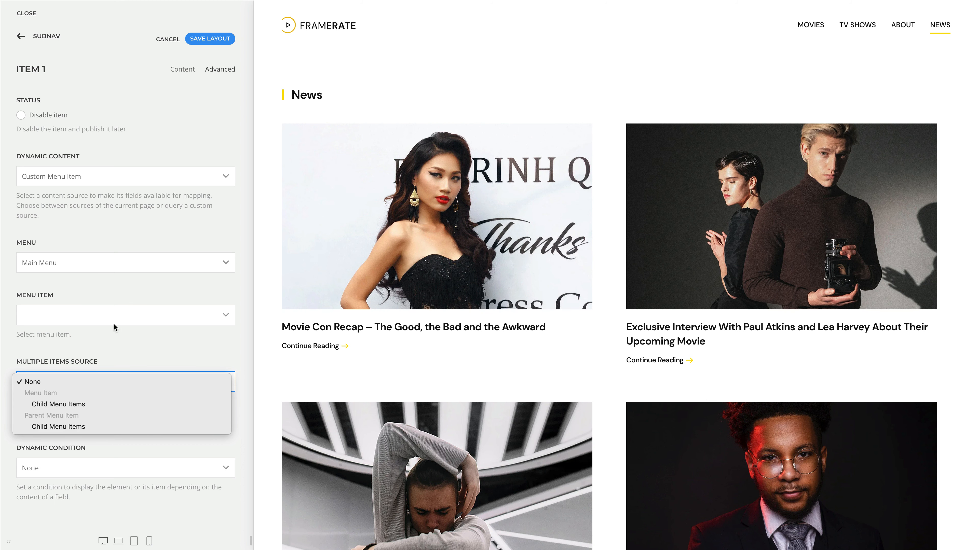
left_click(195, 39)
left_click(197, 40)
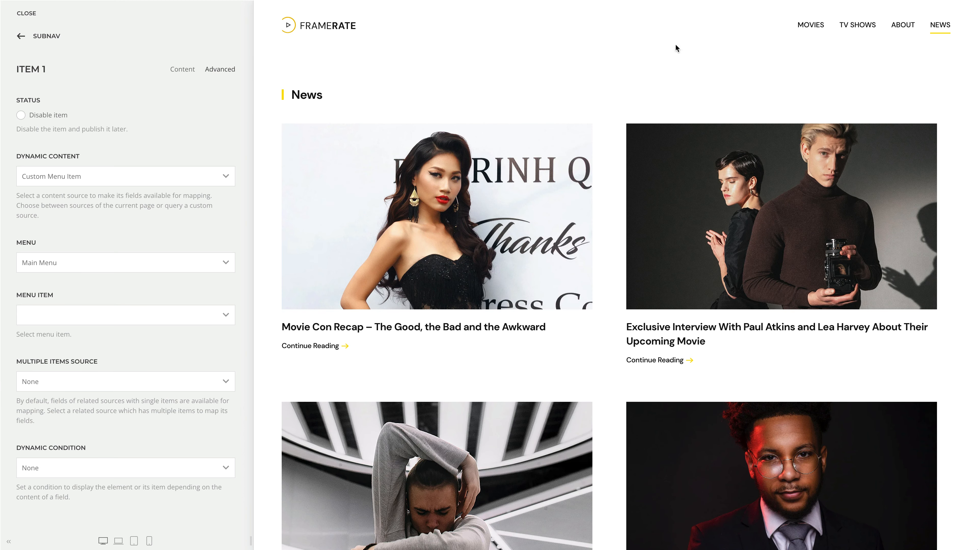
Step: Switch the preview to the TV Shows page and open that page's layout in the builder
left_click(852, 35)
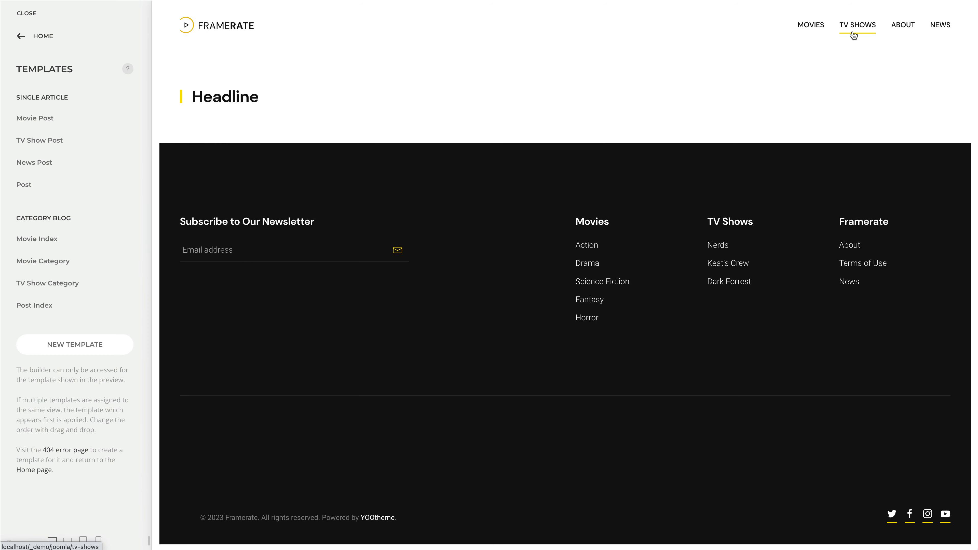
left_click(40, 37)
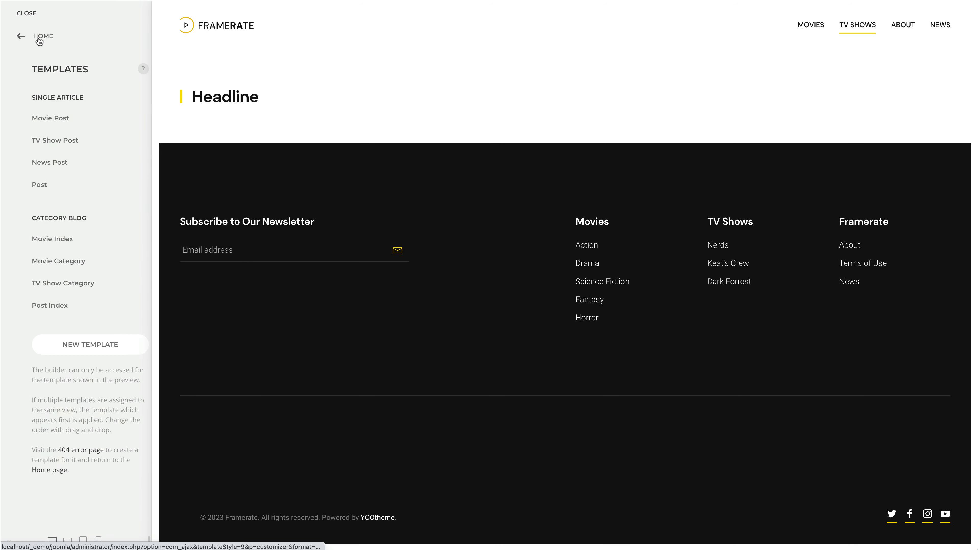
left_click(62, 145)
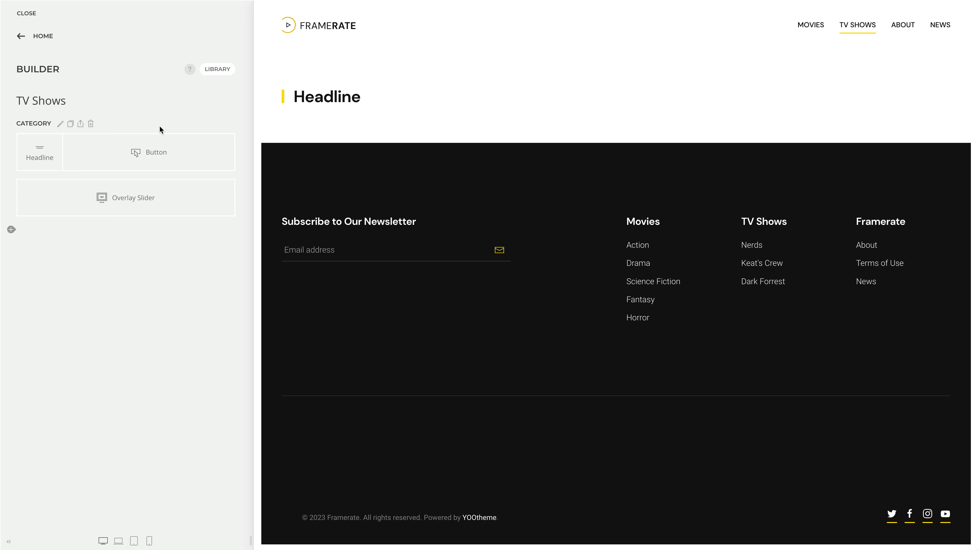
Step: Set the Category section's dynamic content source to Custom Categories with Movies as the parent category
left_click(61, 125)
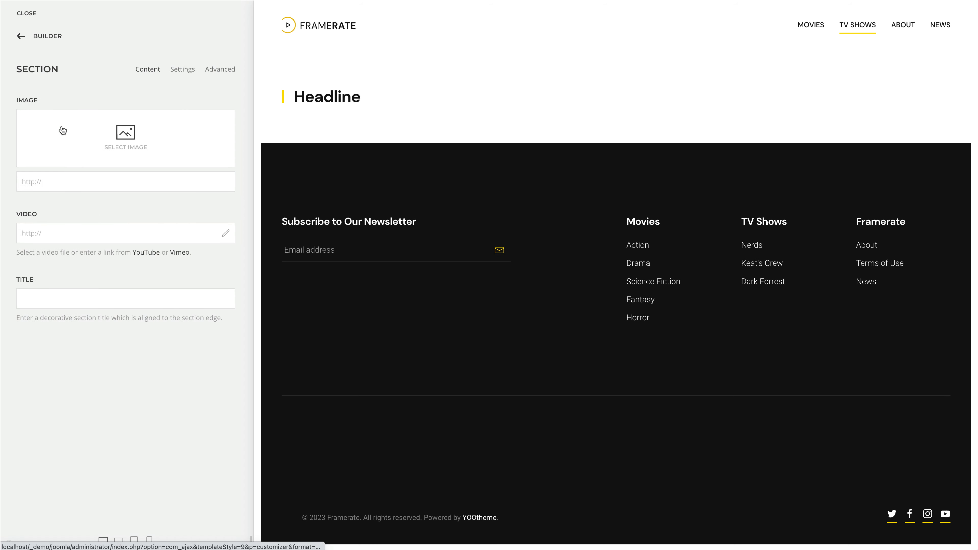
left_click(216, 72)
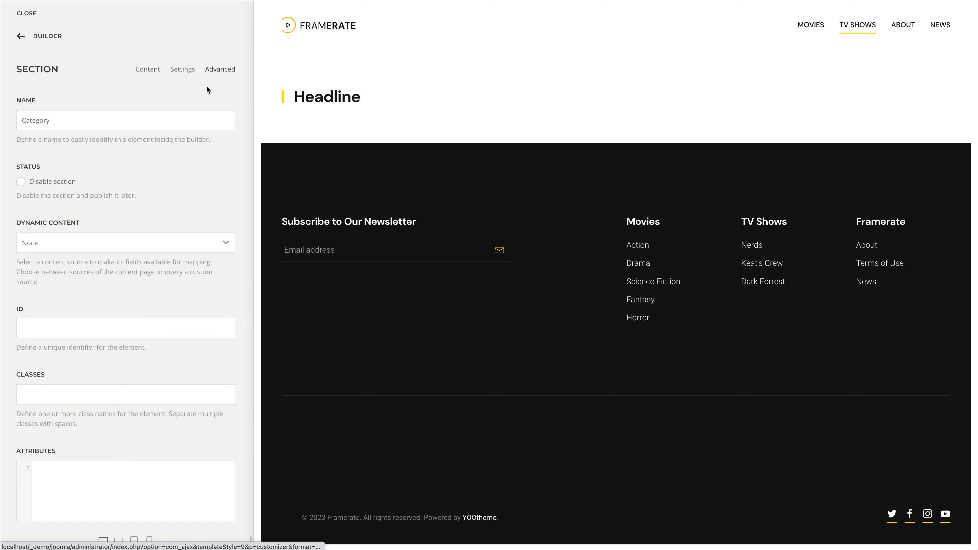
left_click(166, 242)
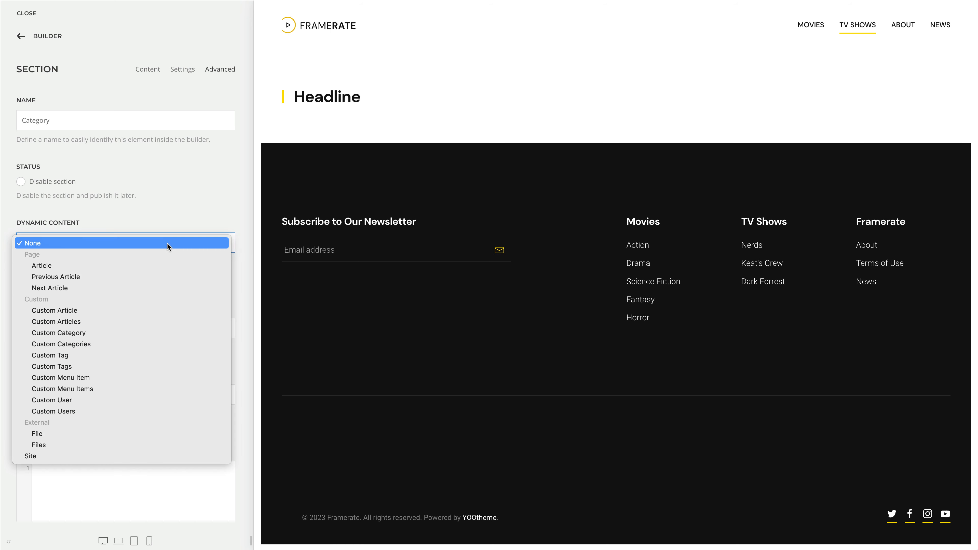
left_click(139, 343)
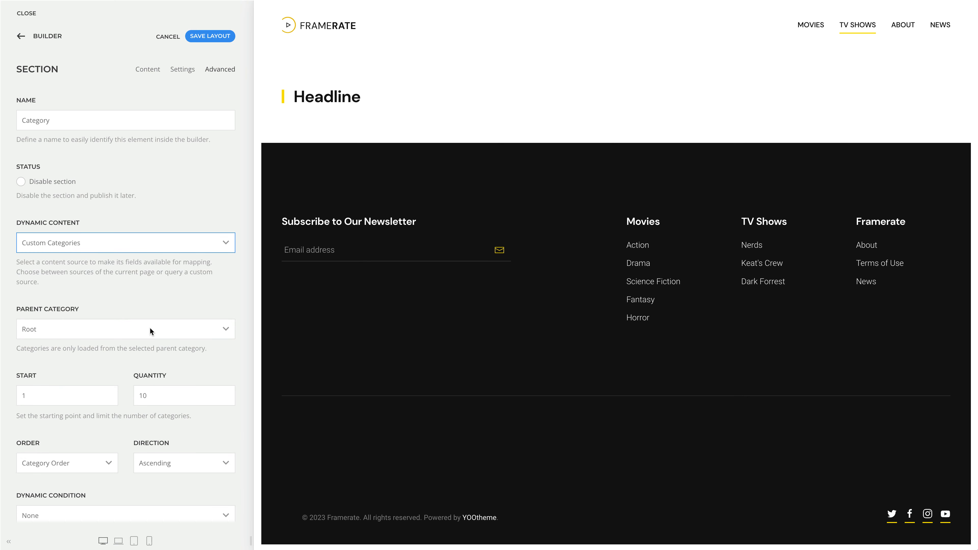
left_click(150, 329)
left_click(137, 394)
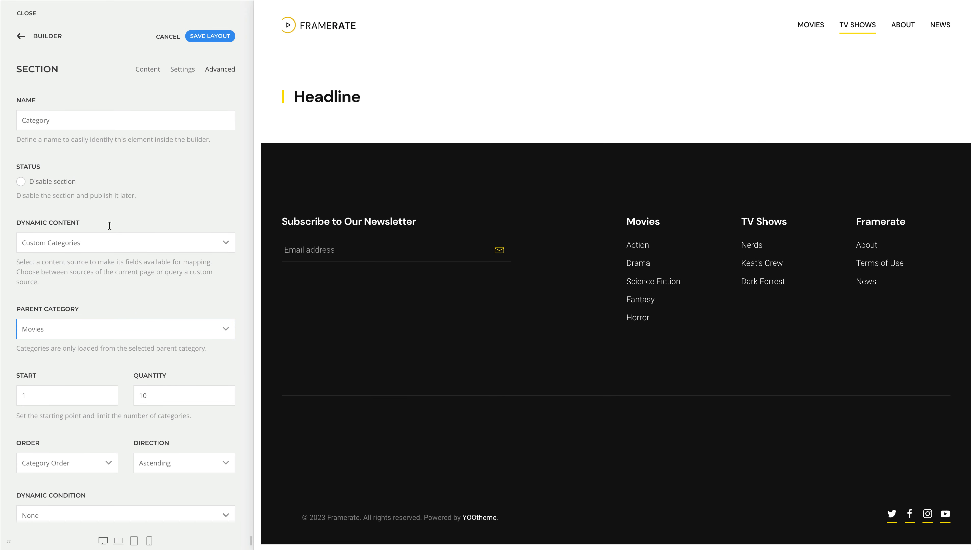
left_click(50, 40)
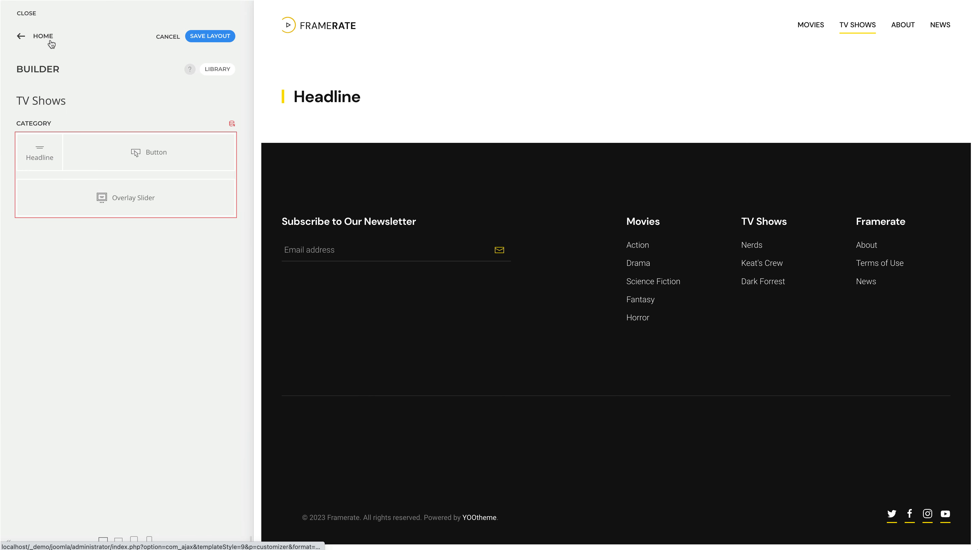
Step: Set the headline element's dynamic content source to Parent (Custom Categories)
left_click(37, 160)
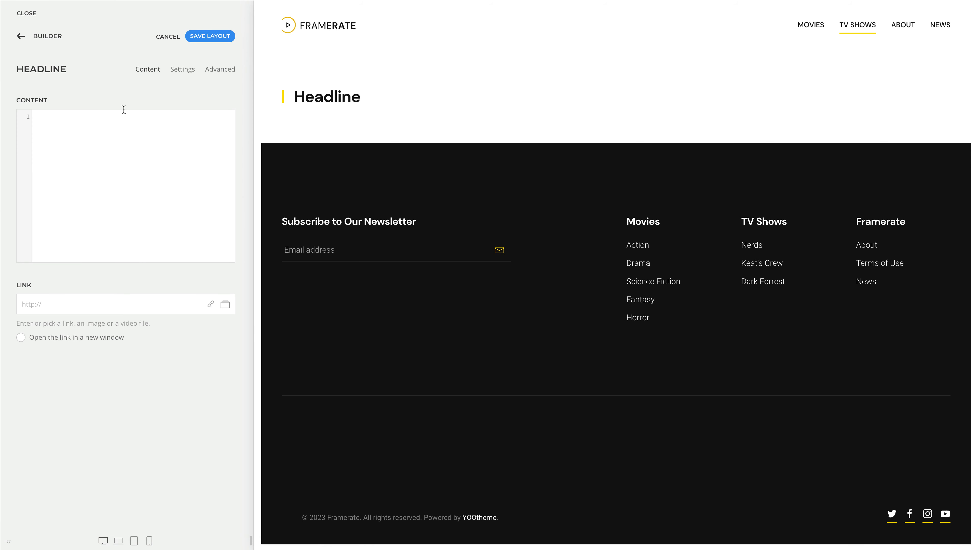
left_click(214, 76)
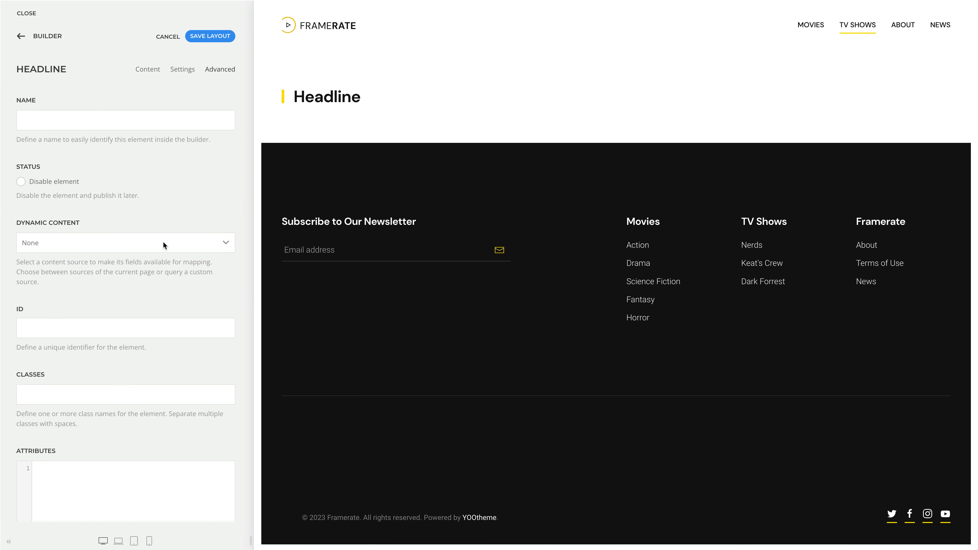
left_click(162, 242)
left_click(159, 264)
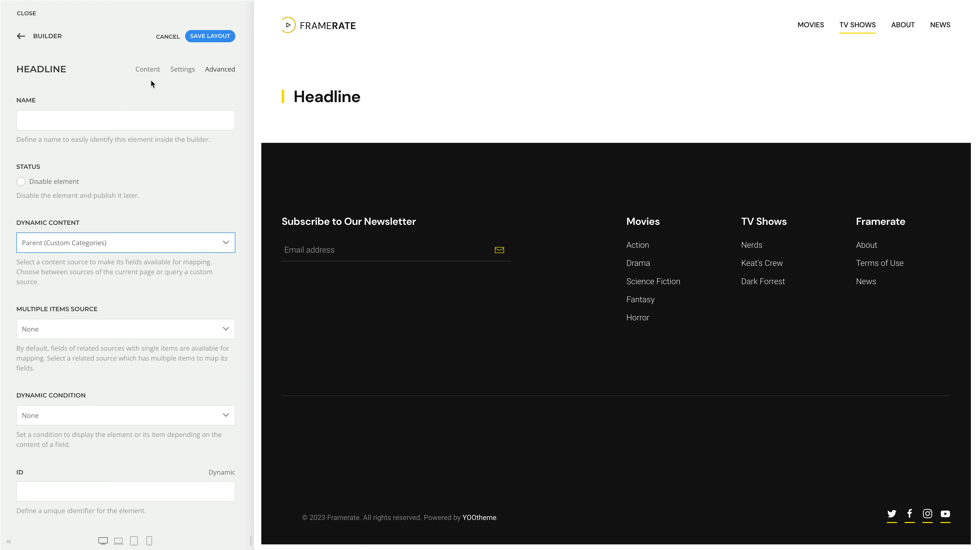
Step: Map the category's Title field to the headline's content and return to the layout overview
left_click(148, 70)
left_click(212, 102)
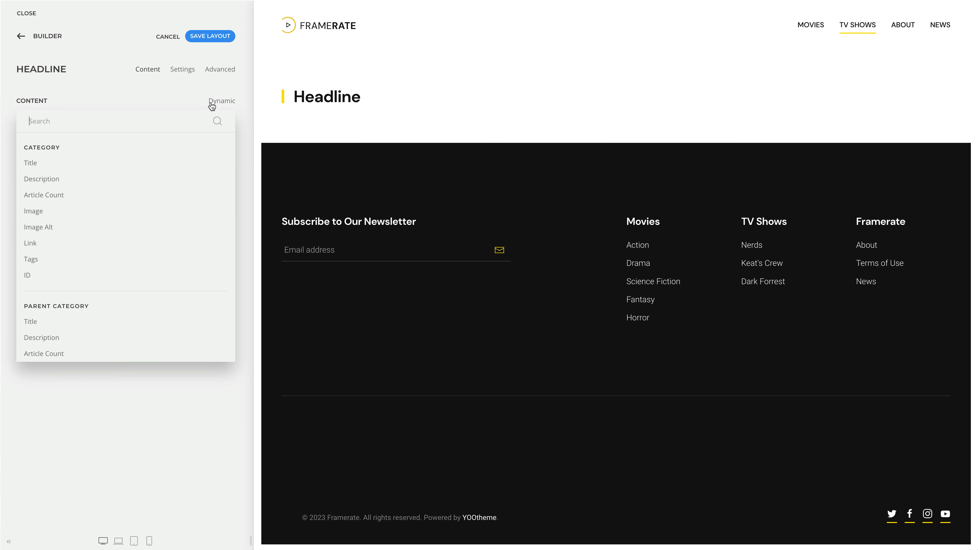
left_click(146, 162)
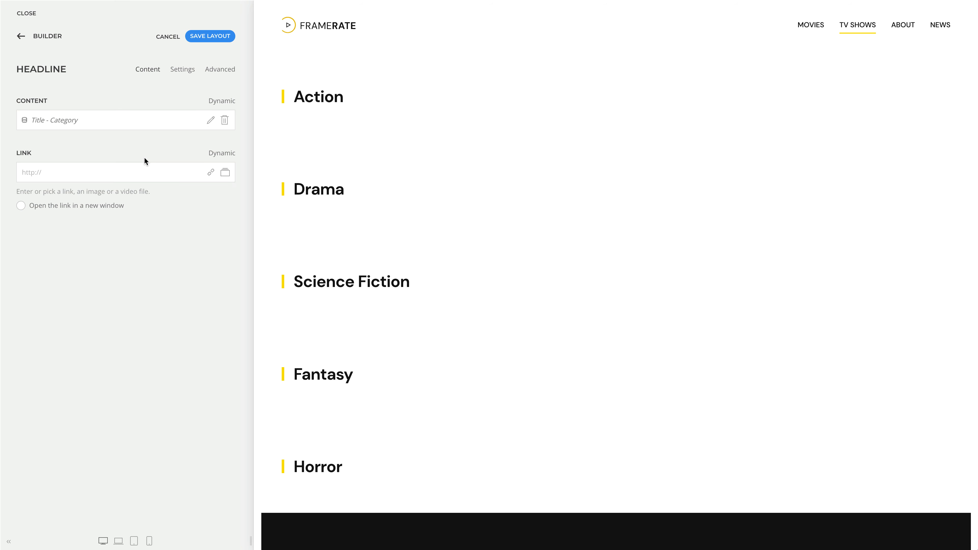
left_click(50, 37)
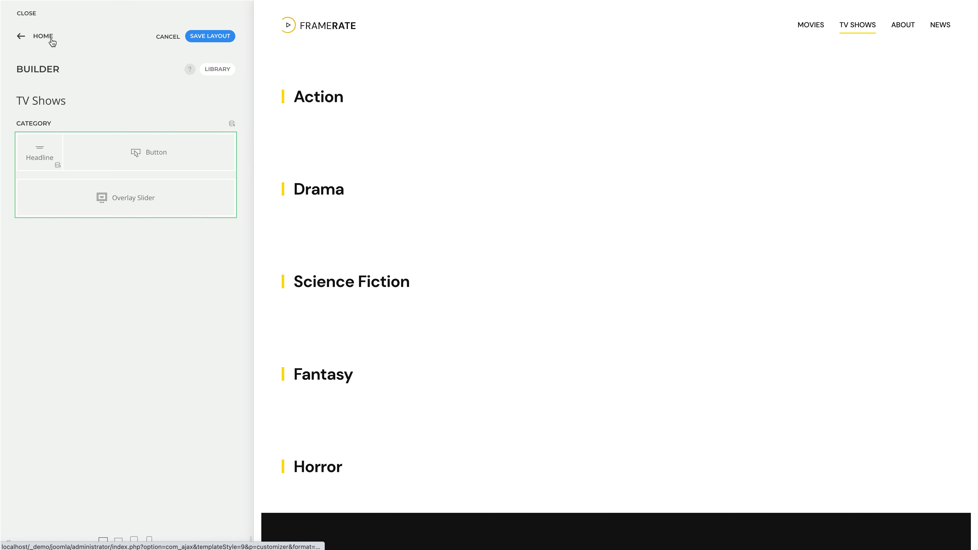
Step: Open the See More button item and set its dynamic content source to Parent (Custom Categories)
left_click(106, 145)
left_click(106, 122)
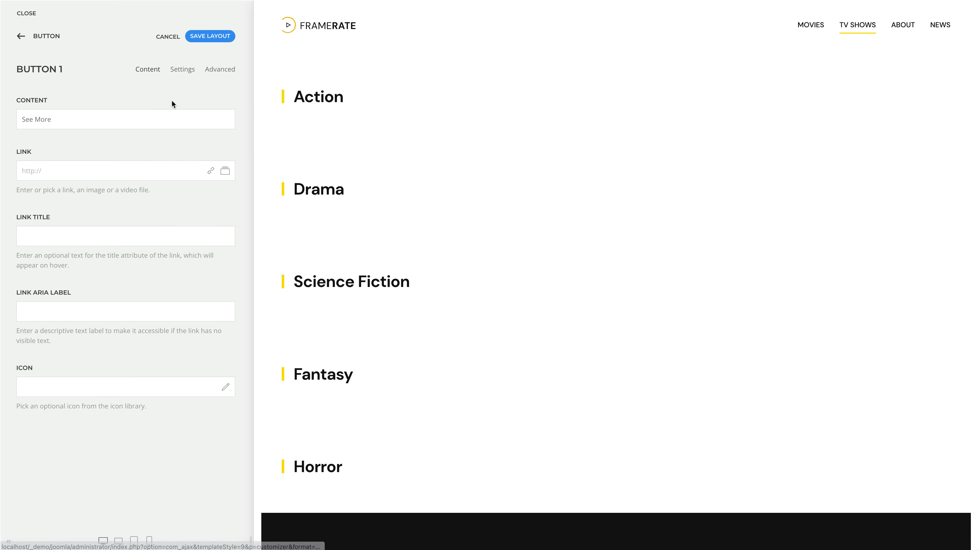
left_click(220, 73)
left_click(176, 179)
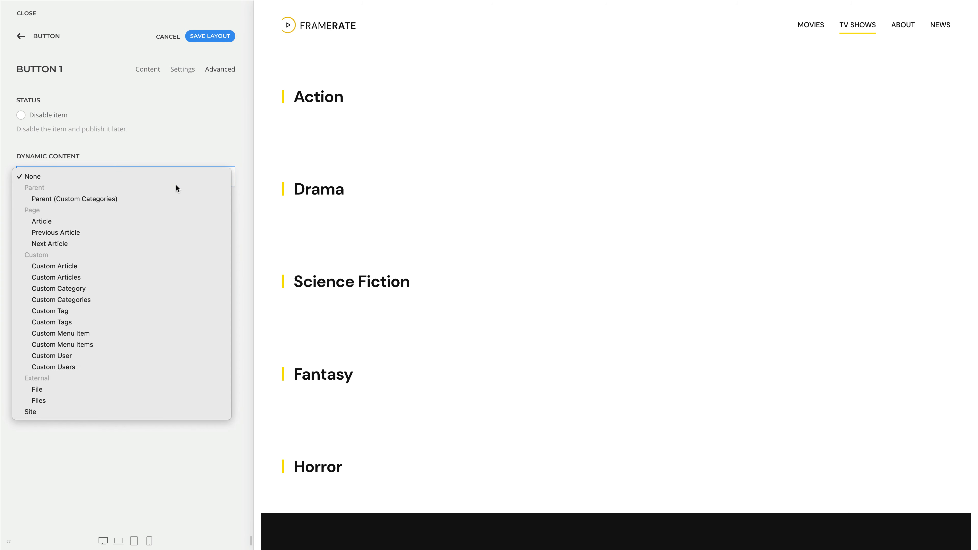
left_click(174, 199)
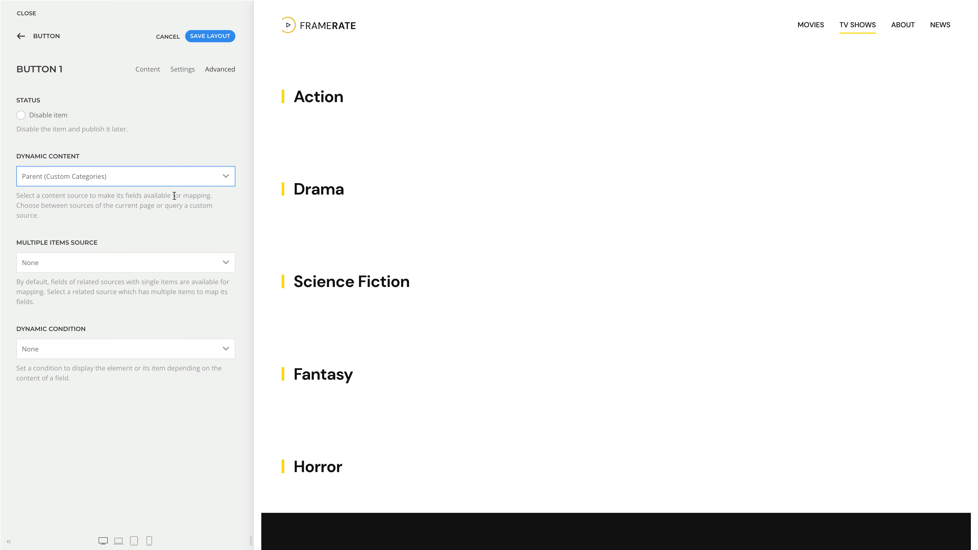
Step: Map the category's Link field to the See More button's link and return to the layout overview
left_click(152, 70)
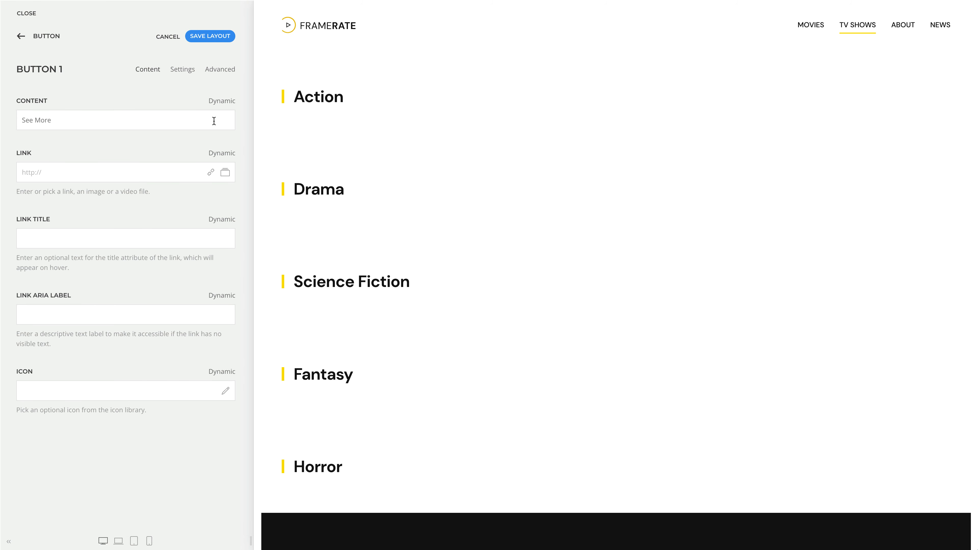
left_click(223, 153)
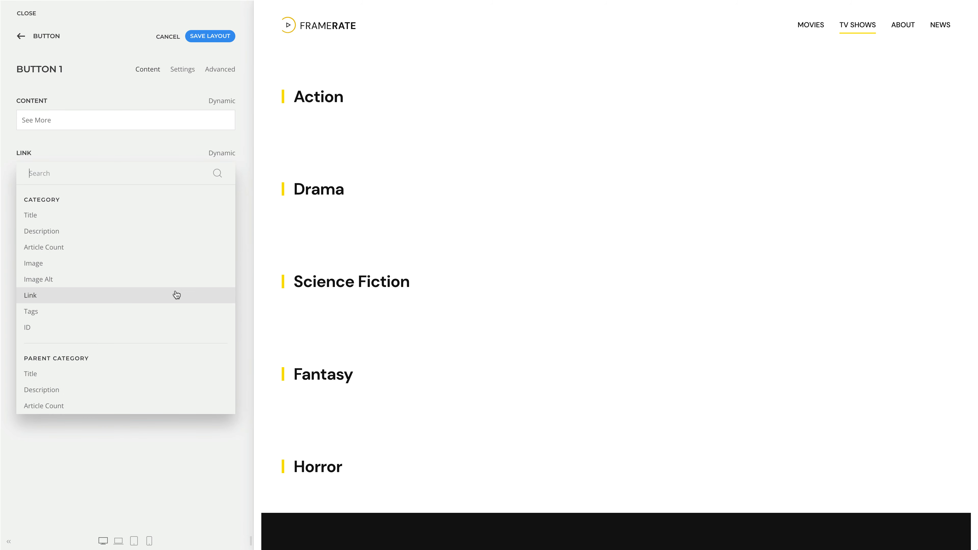
left_click(176, 293)
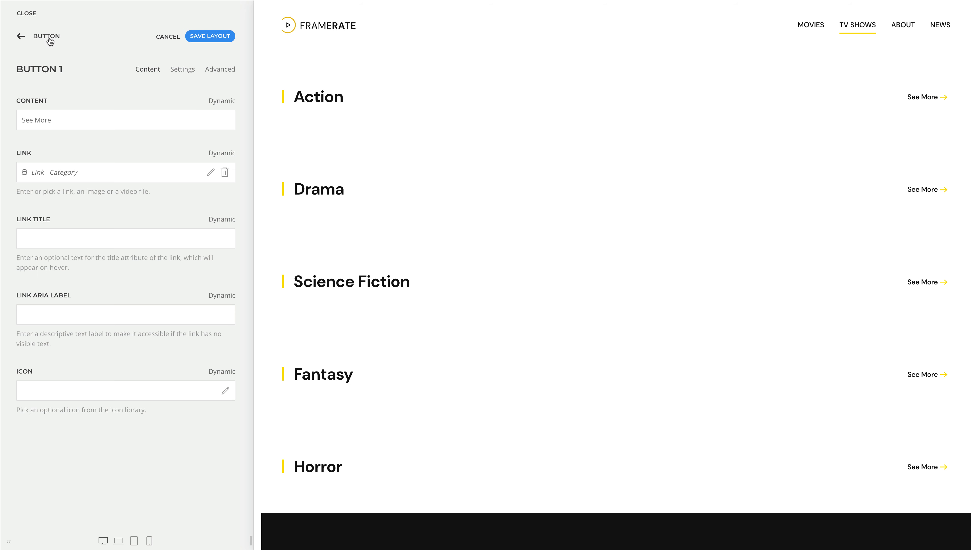
left_click(51, 38)
left_click(50, 39)
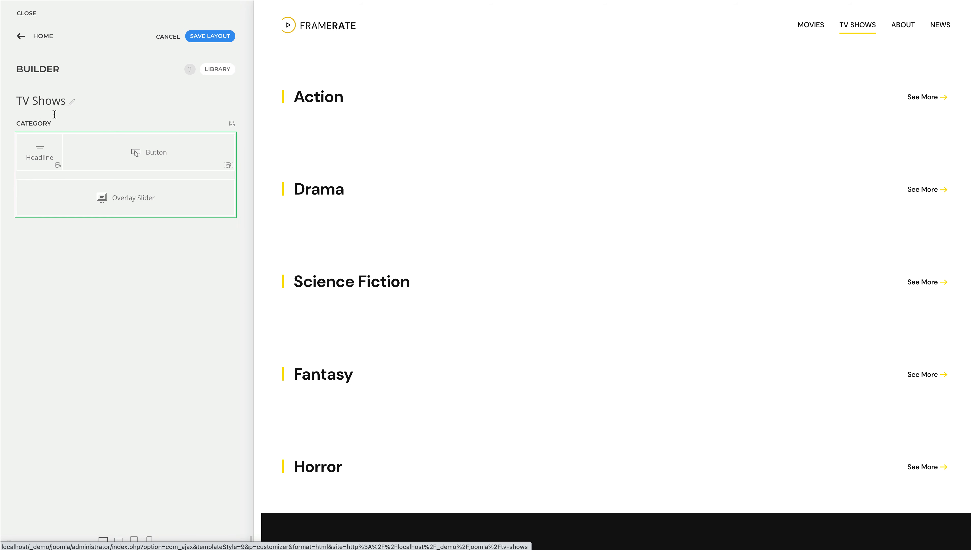
Step: Set the overlay slider item's dynamic content source to Parent (Custom Categories) with the category's Articles as multiple items source
left_click(58, 207)
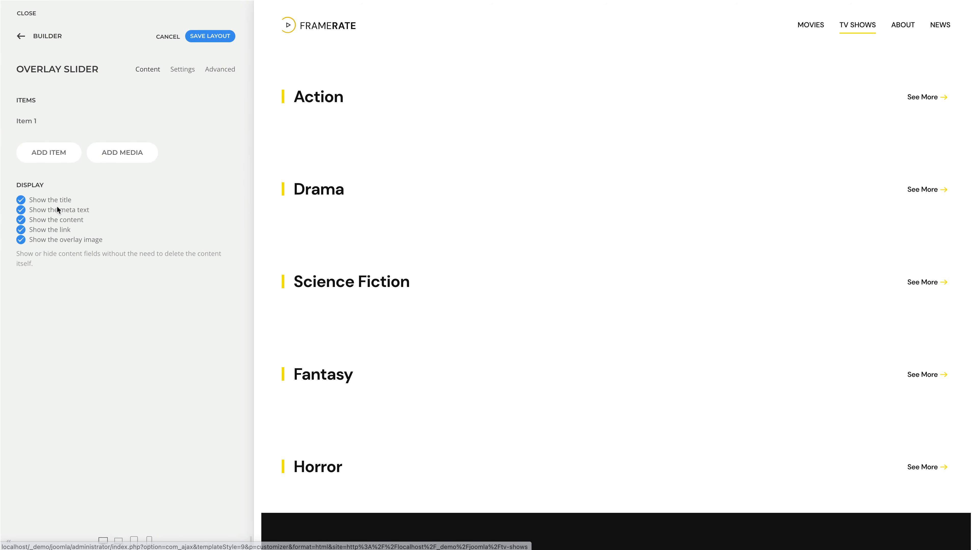
left_click(73, 129)
left_click(217, 75)
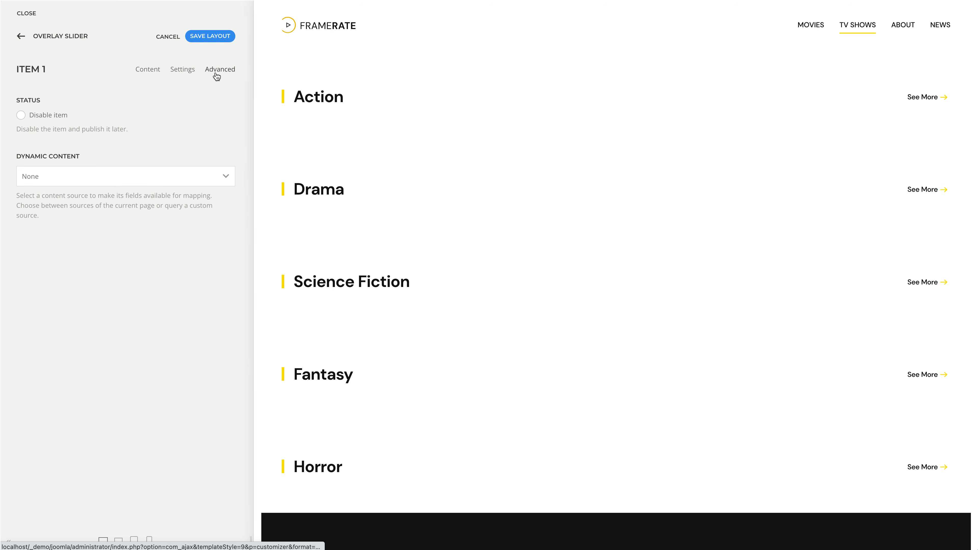
left_click(185, 176)
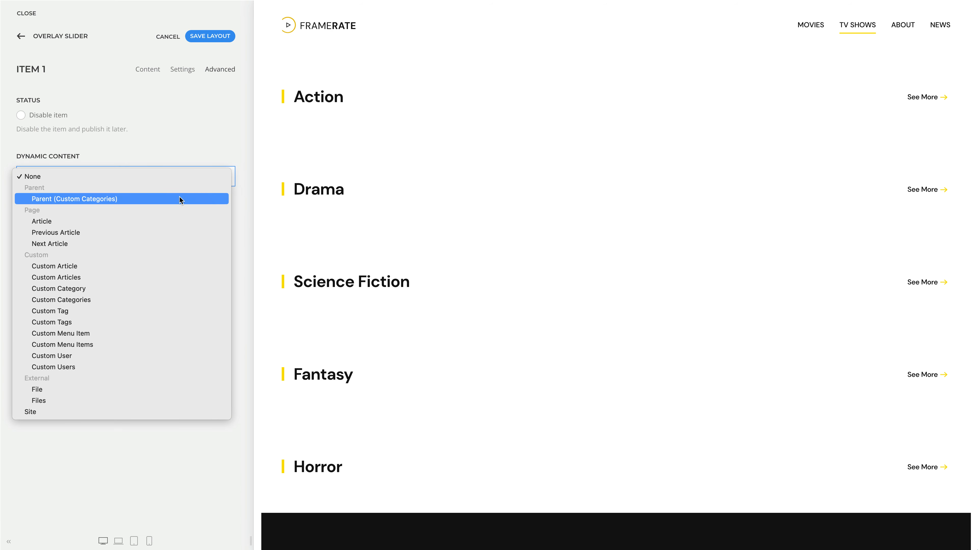
left_click(180, 199)
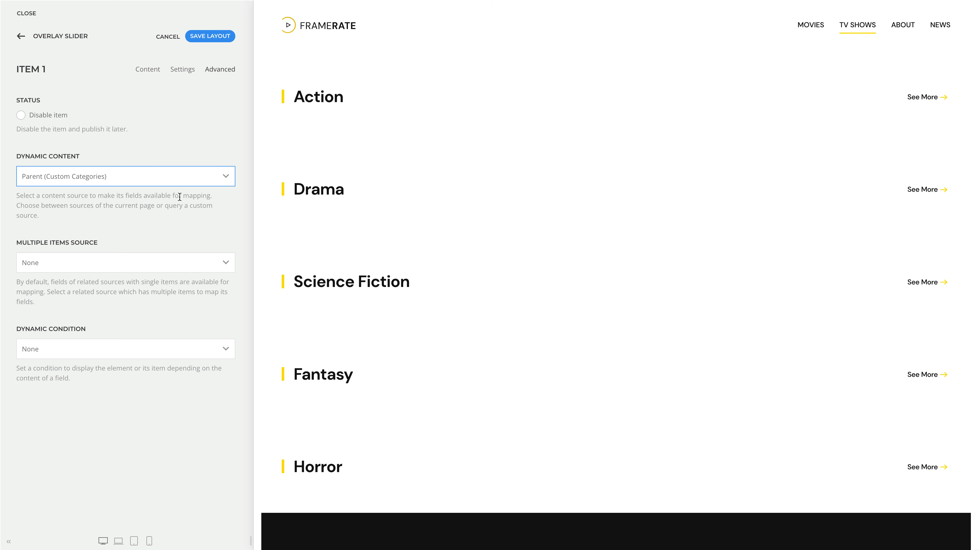
left_click(174, 262)
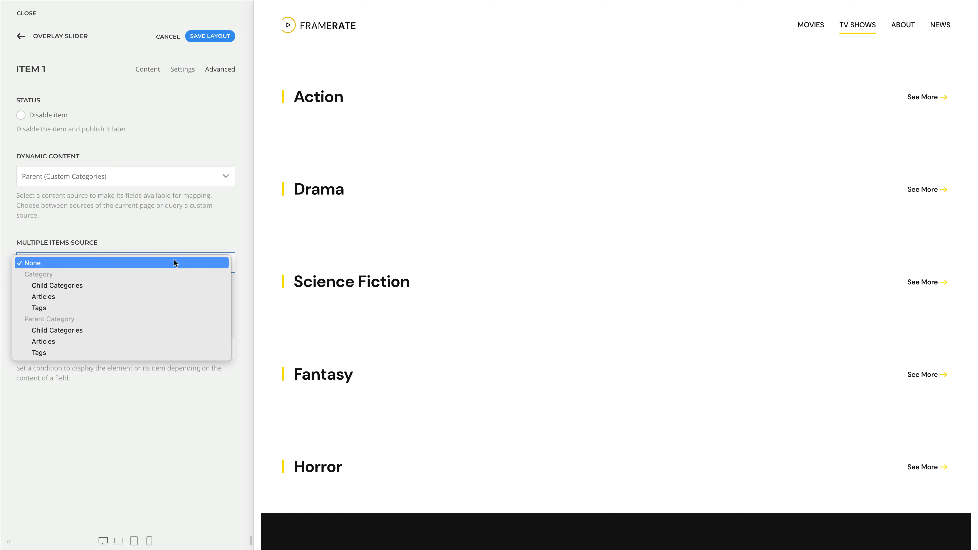
left_click(165, 296)
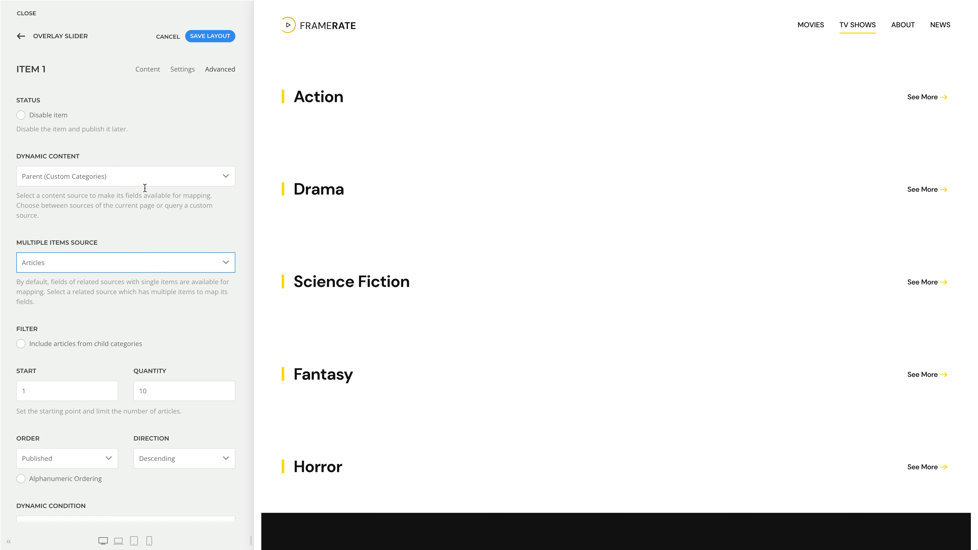
Step: Map the article's Intro Image field to the overlay slider item's image
left_click(139, 77)
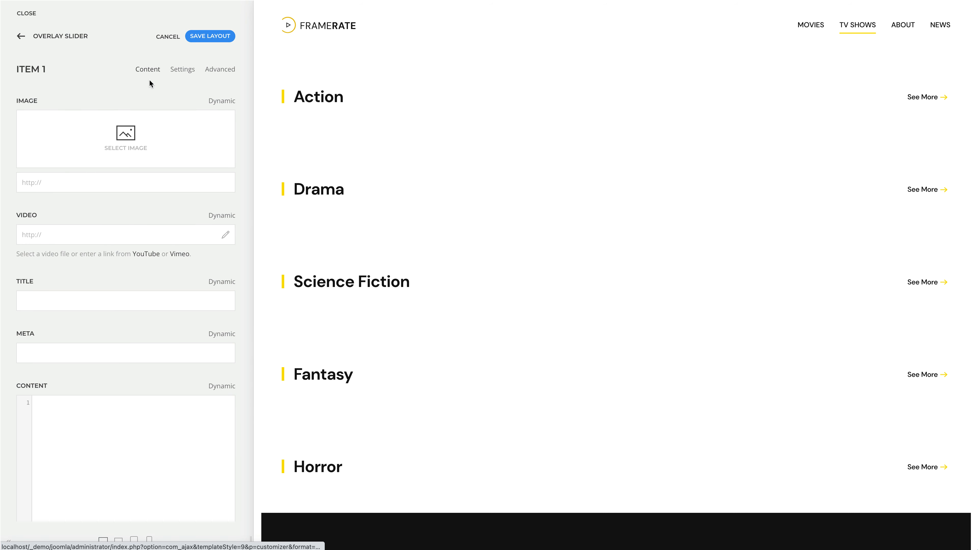
left_click(216, 102)
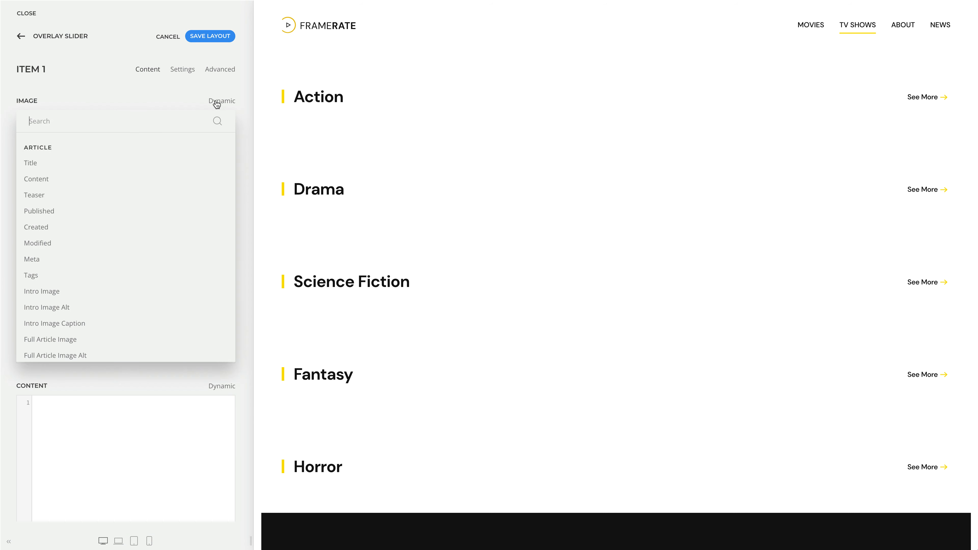
left_click(151, 288)
Step: Map the article's Link field to the overlay slider item's link and return to the layout overview
scroll(151, 288, "down", 7)
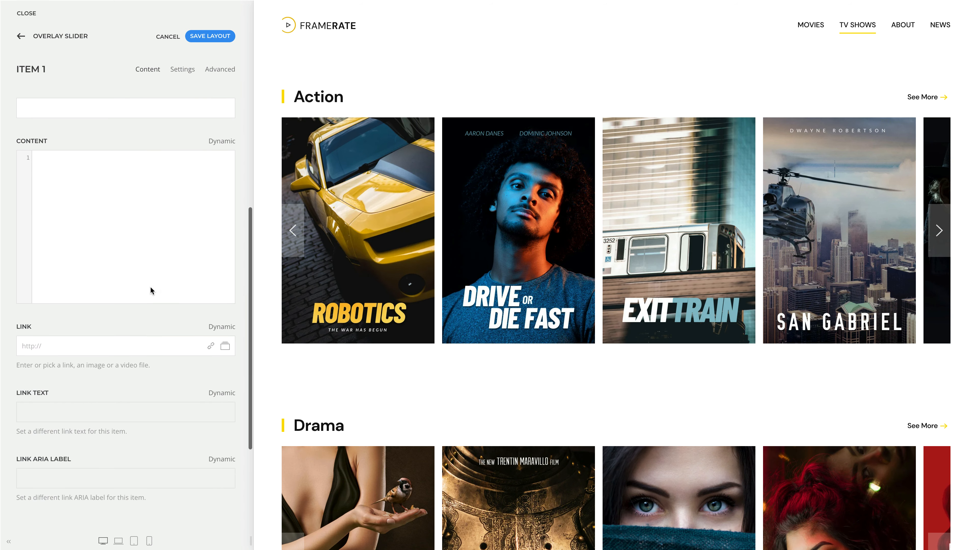
left_click(217, 252)
scroll(170, 337, "down", 10)
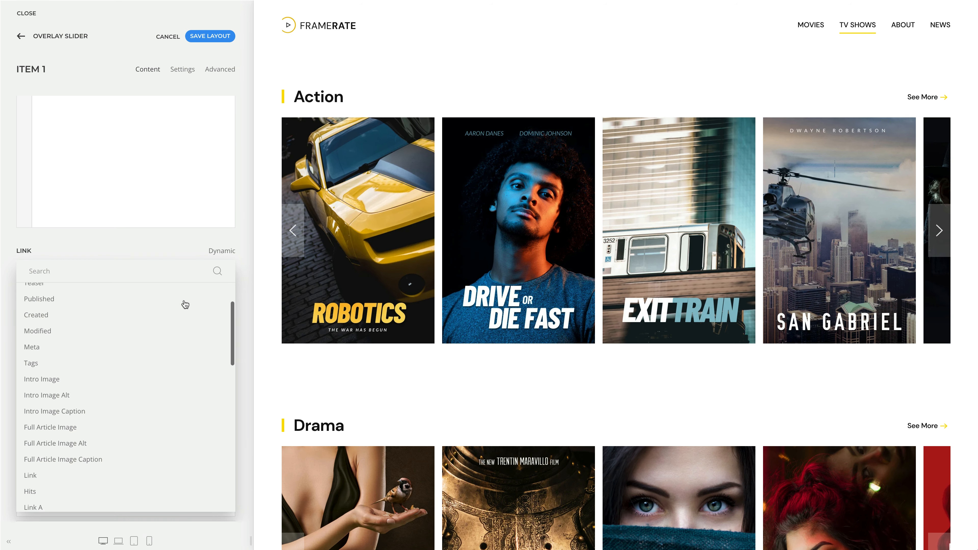
left_click(142, 399)
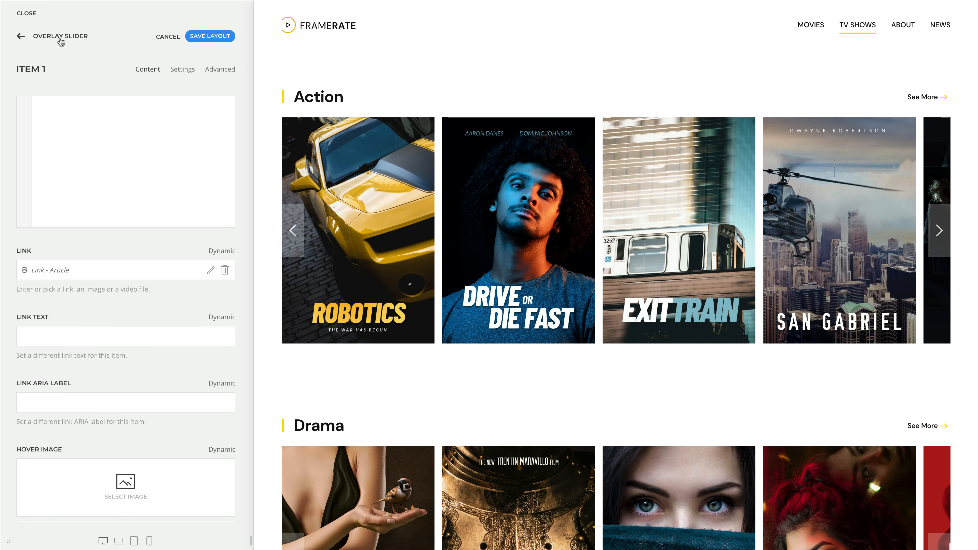
left_click(61, 37)
left_click(60, 37)
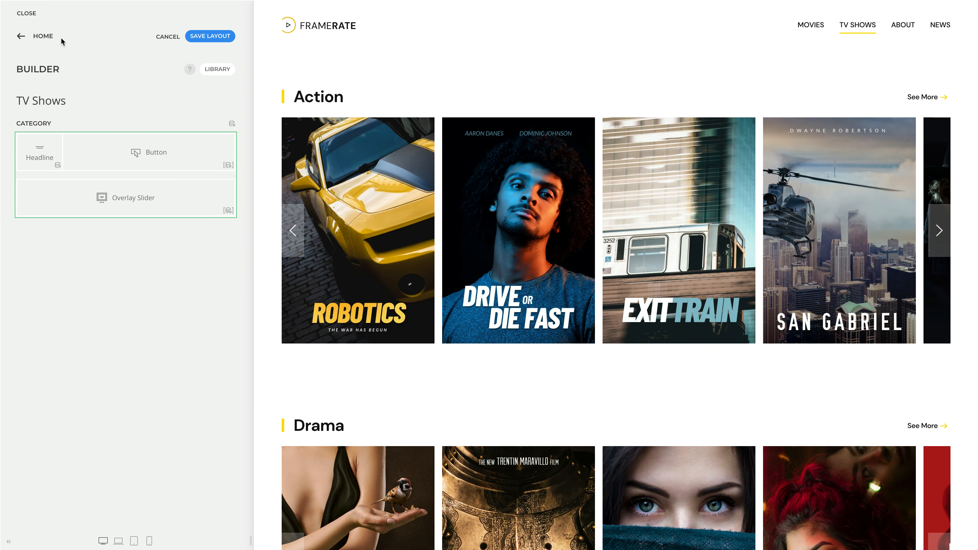